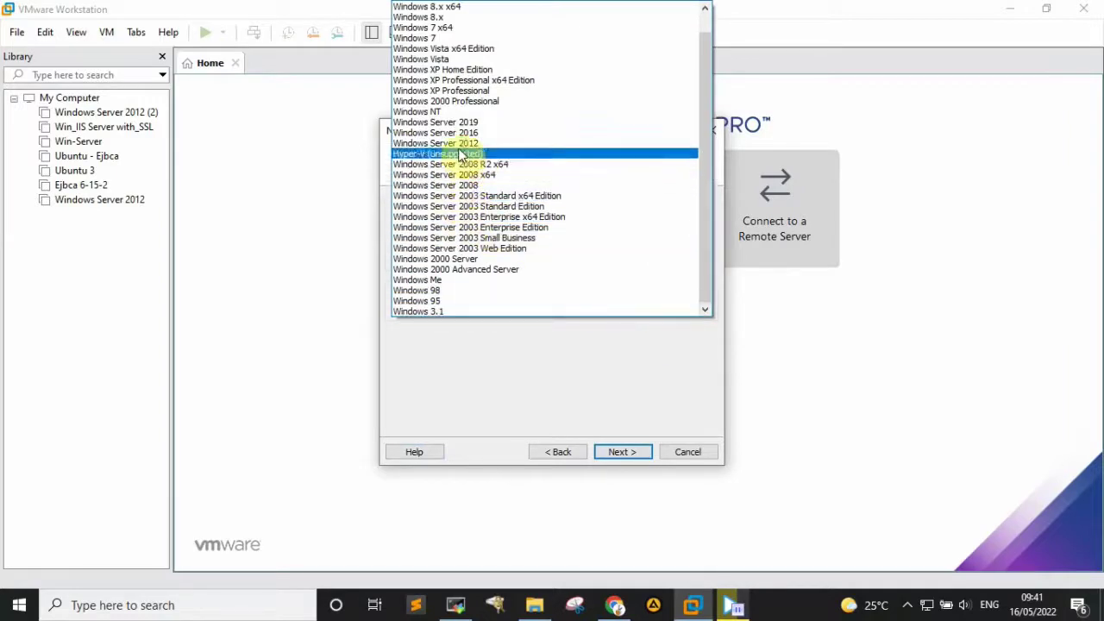
- Pick Windows Server 2012 from the guest OS Version list
scroll(462, 155, "up", 2)
scroll(461, 154, "down", 1)
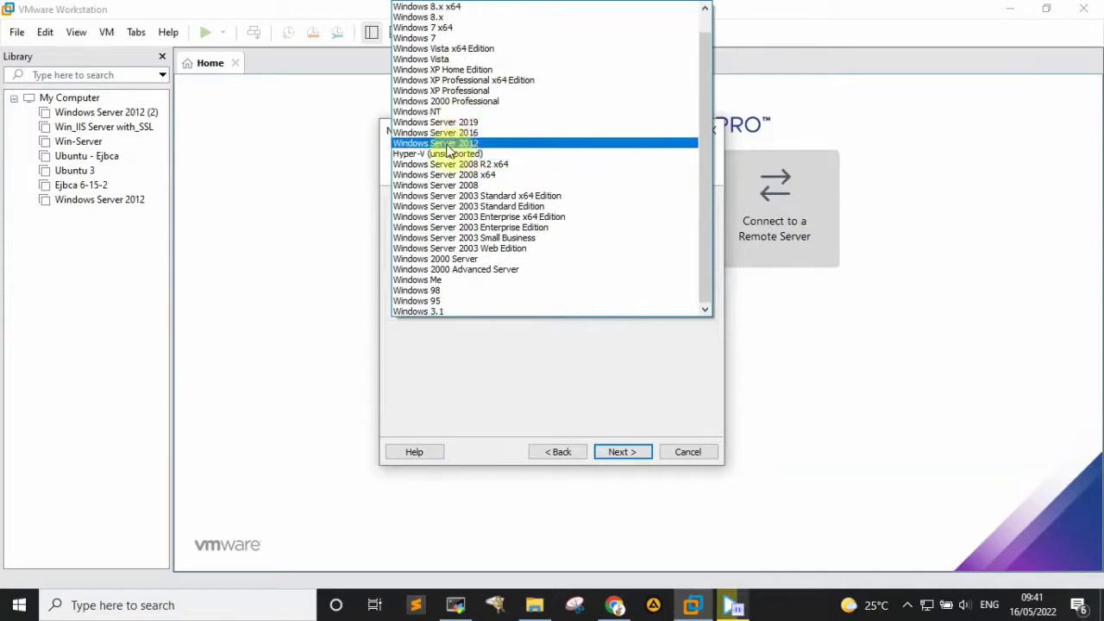
left_click(446, 144)
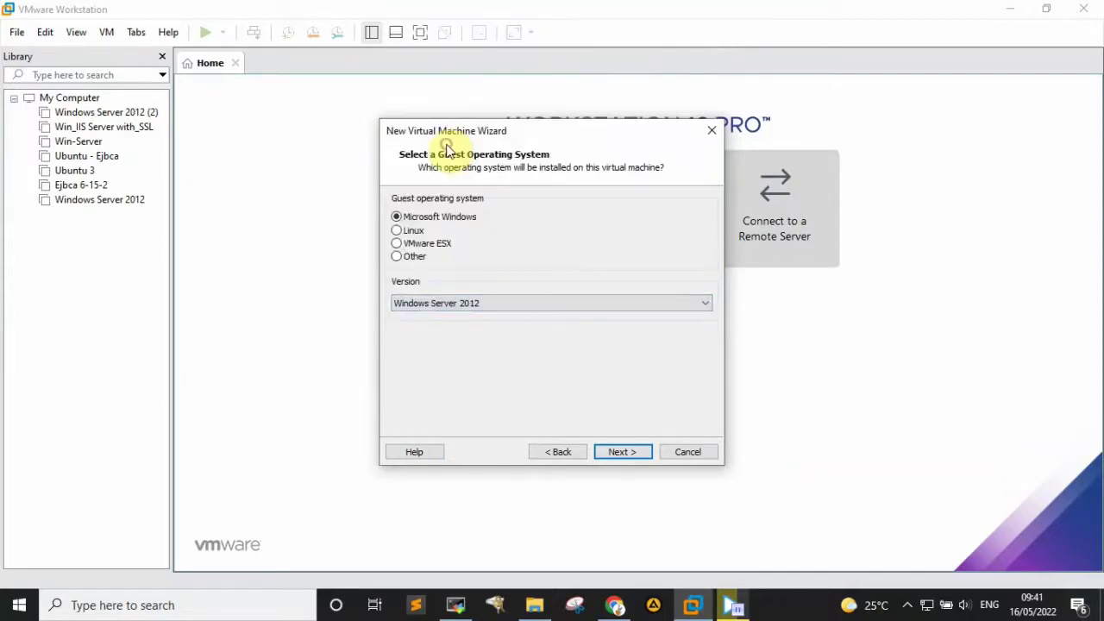
- Name the new virtual machine 'IIS Server'
left_click(617, 452)
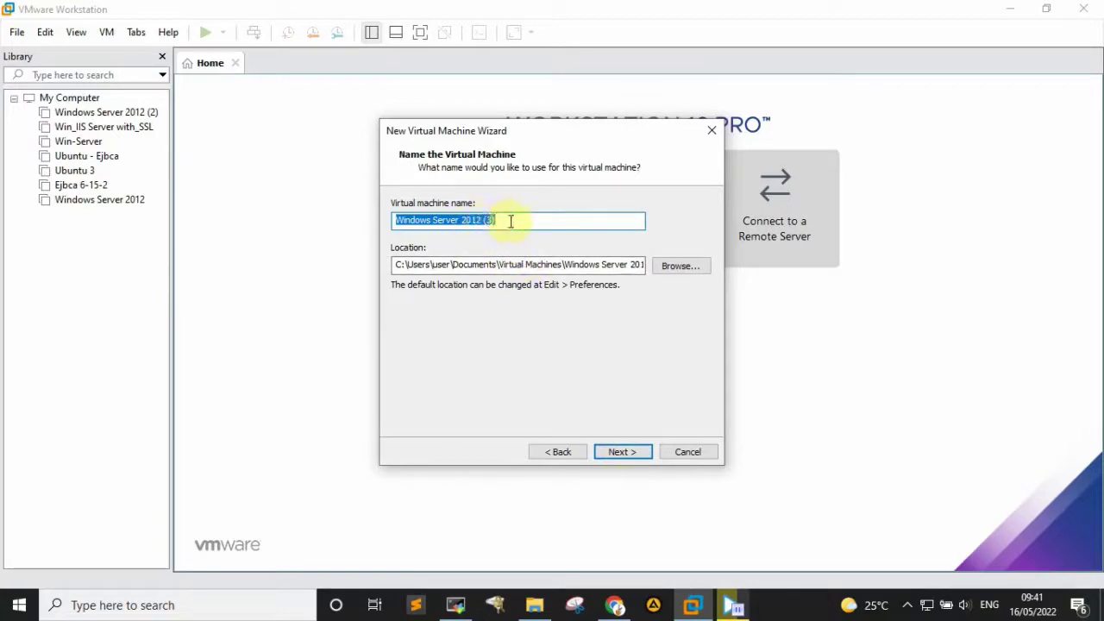
type("IIS")
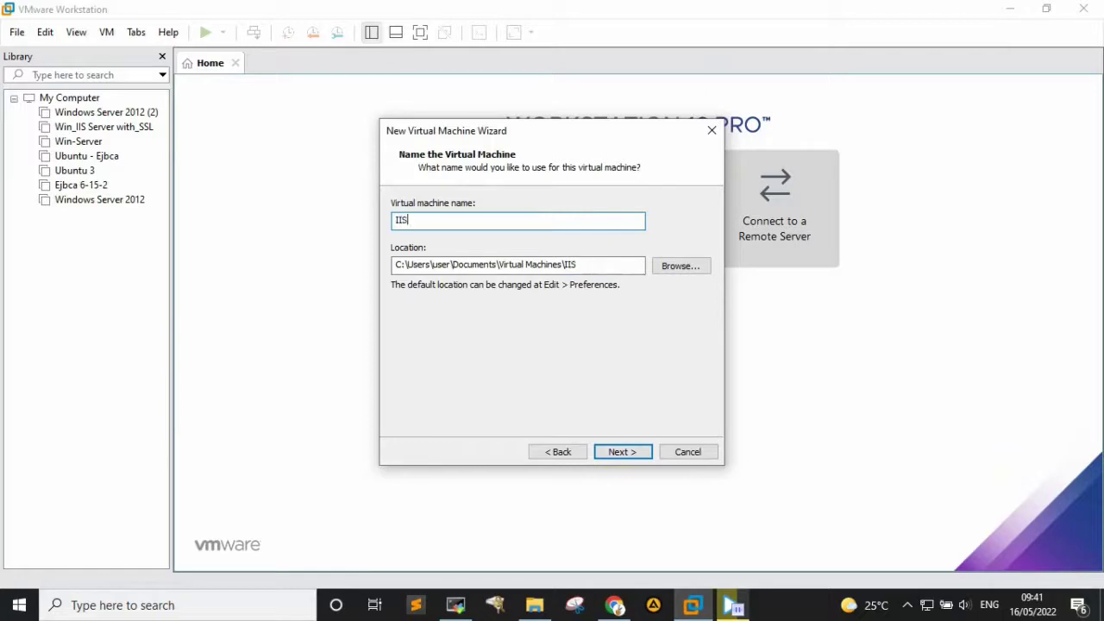
type(" Server")
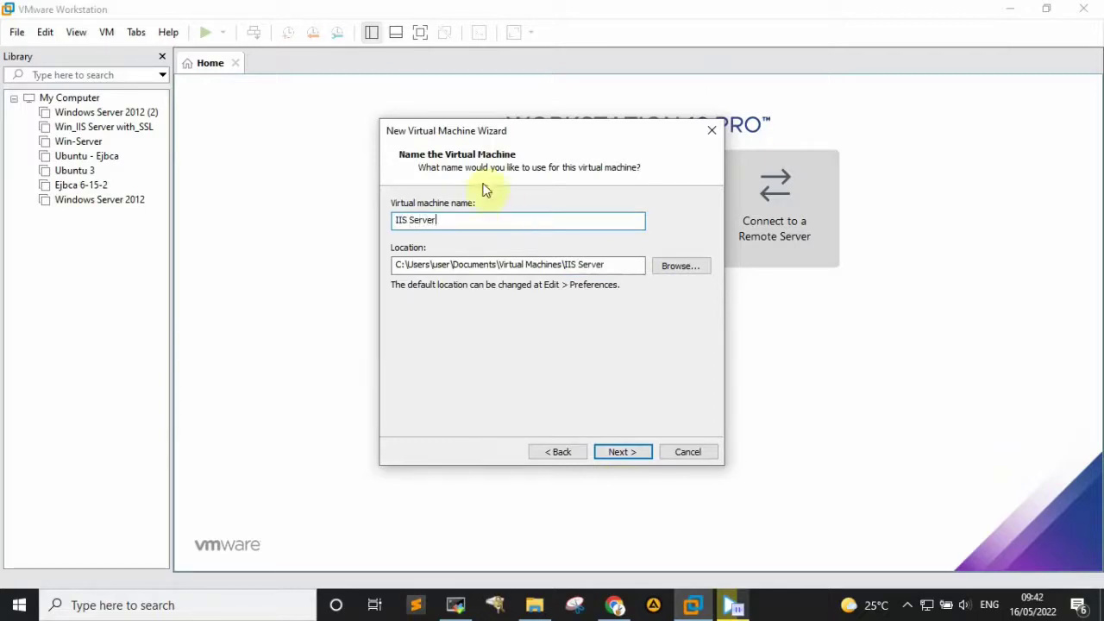
left_click(634, 452)
- Keep the default firmware type and set 1 processor with 1 core
left_click(633, 452)
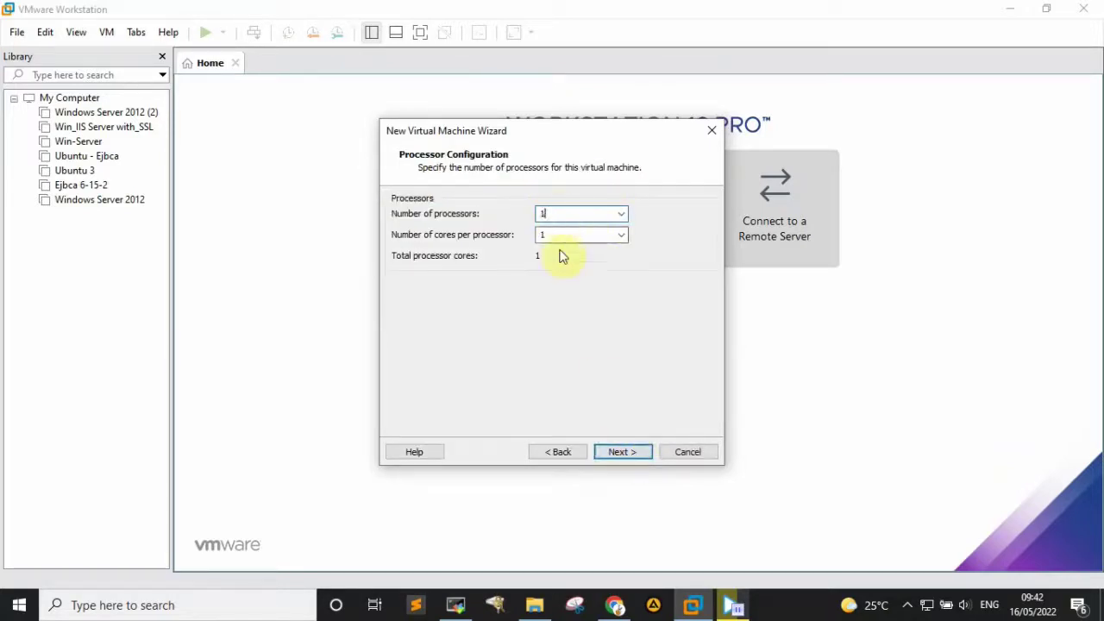
left_click(622, 214)
left_click(585, 227)
left_click(569, 233)
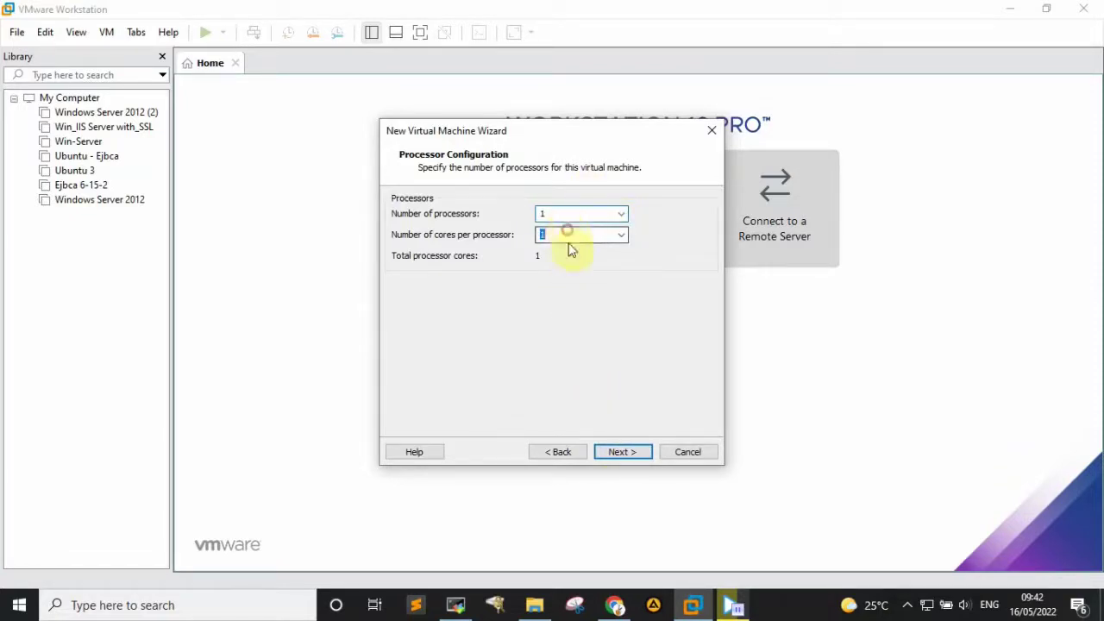
left_click(619, 454)
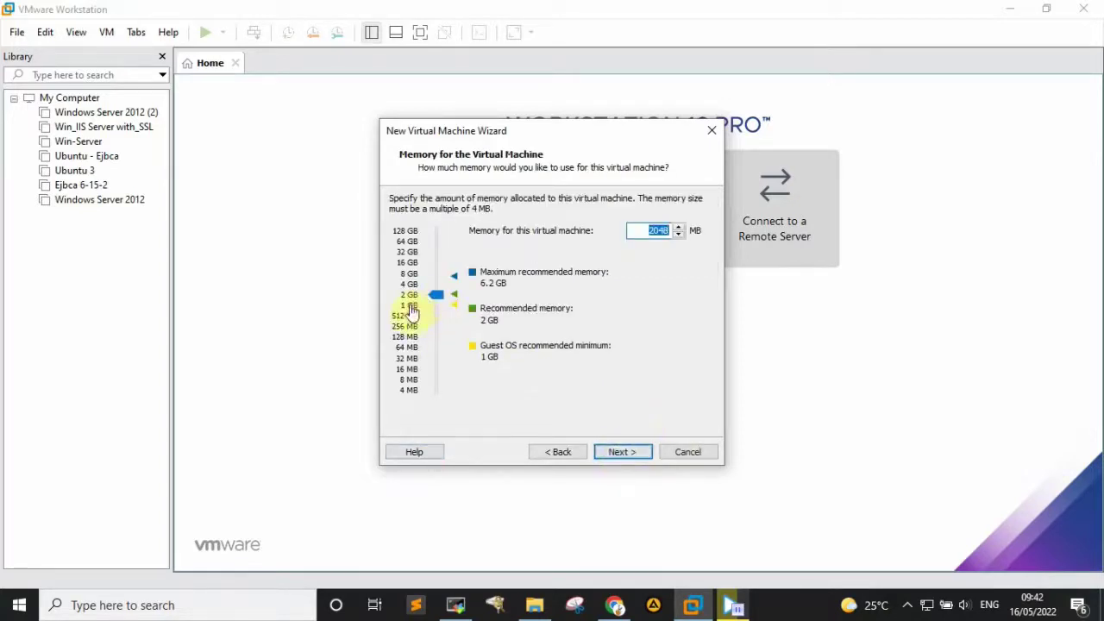
- Set the virtual machine memory to 2048 MB
left_click_drag(411, 310, 414, 263)
left_click(431, 295)
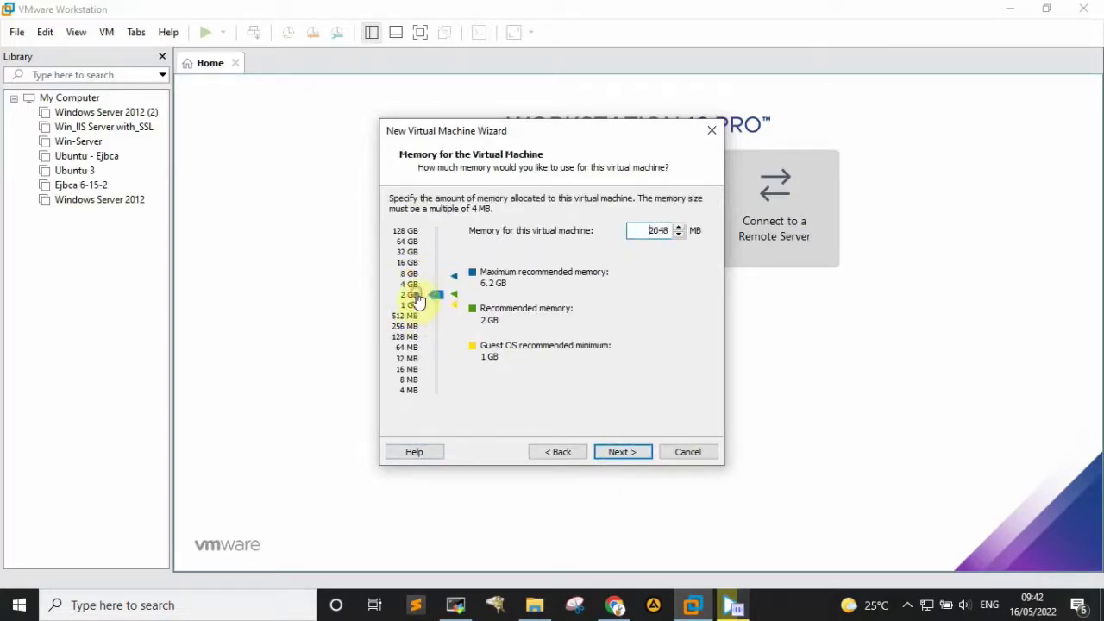
left_click(677, 233)
left_click(417, 300)
left_click(621, 447)
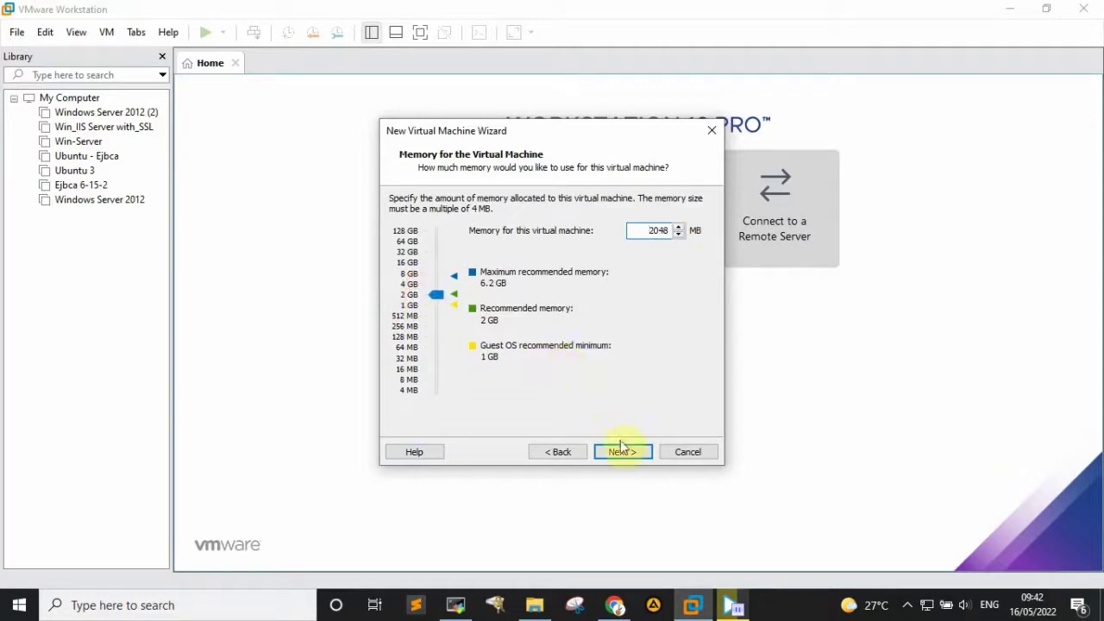
- Accept the default network, LSI Logic SAS controller, SCSI disk type and a new virtual disk
left_click(619, 451)
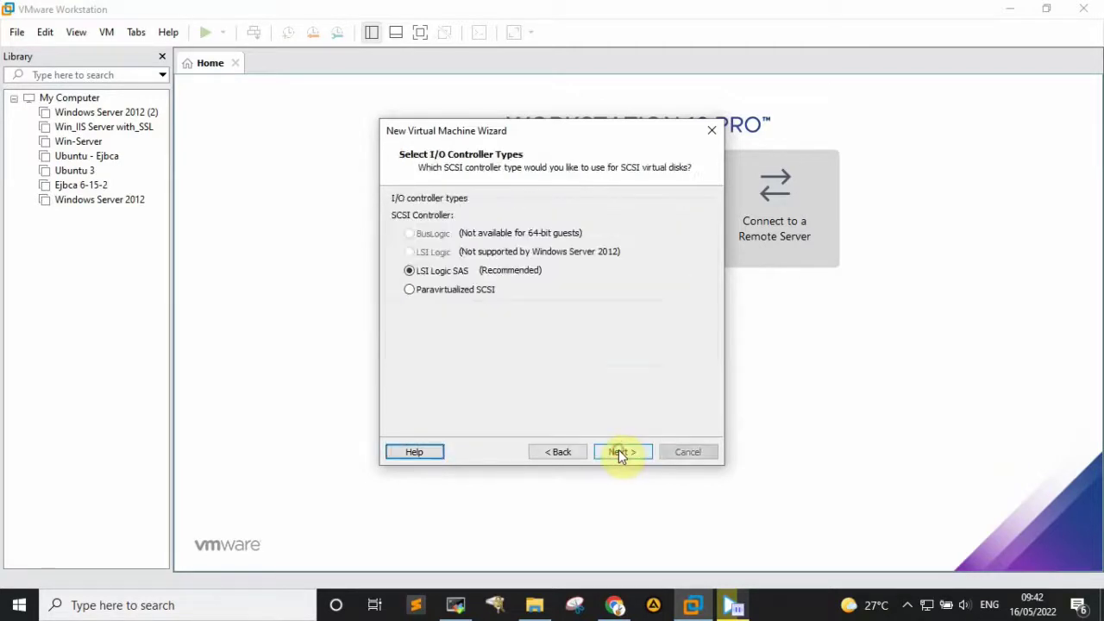
left_click(618, 452)
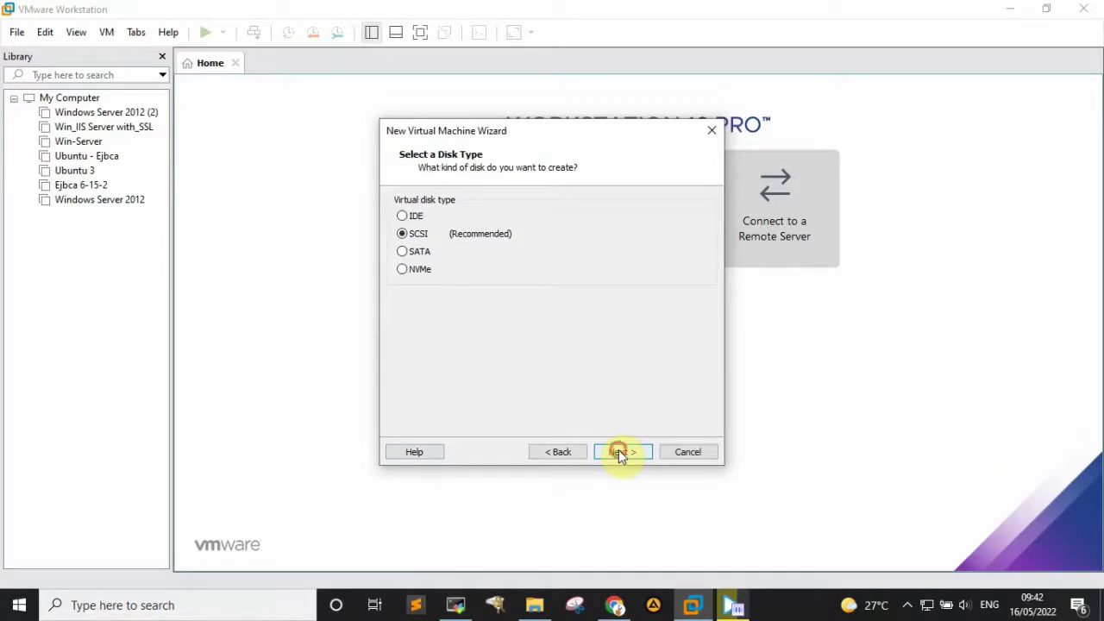
left_click(619, 452)
left_click(620, 452)
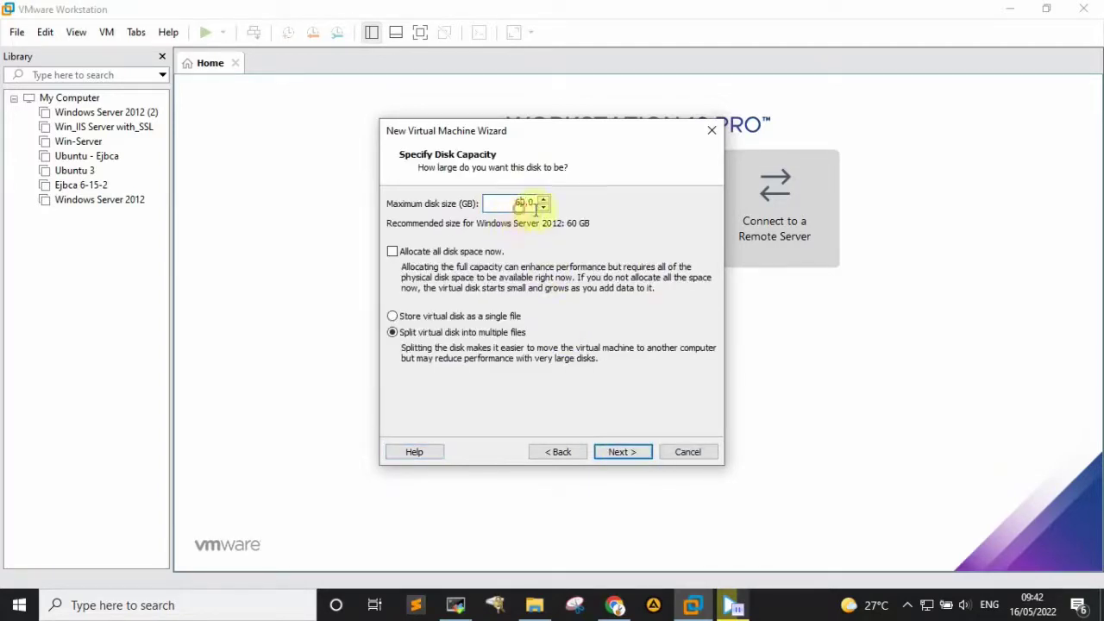
- Make a 60 GB disk split into multiple files, stored as IIS Server.vmdk, and finish the wizard
left_click(544, 208)
left_click(544, 199)
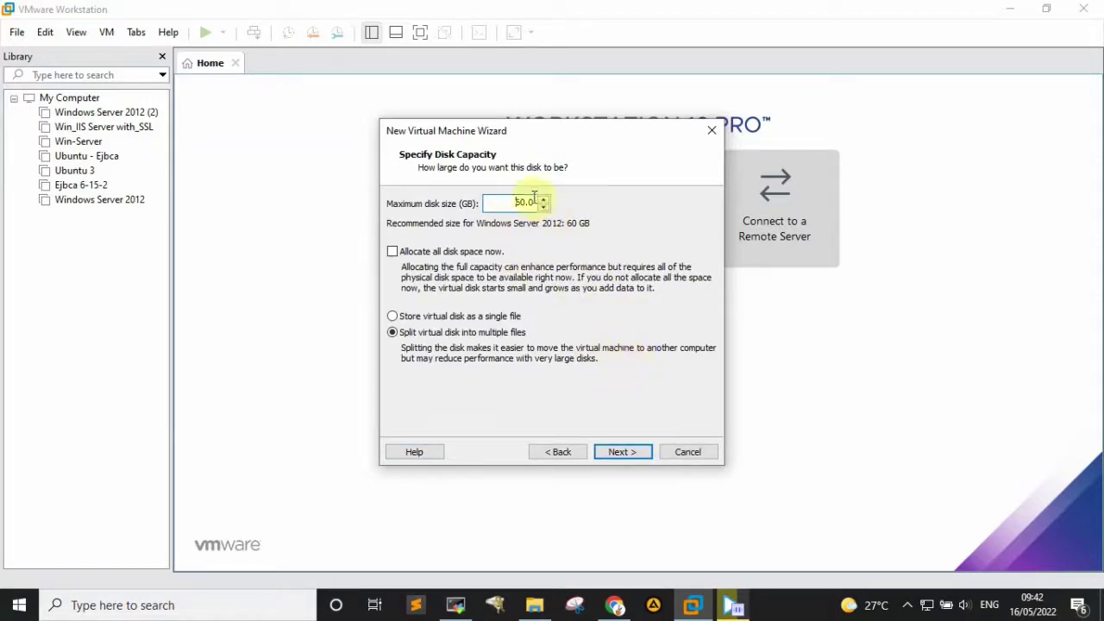
left_click(623, 452)
left_click(623, 452)
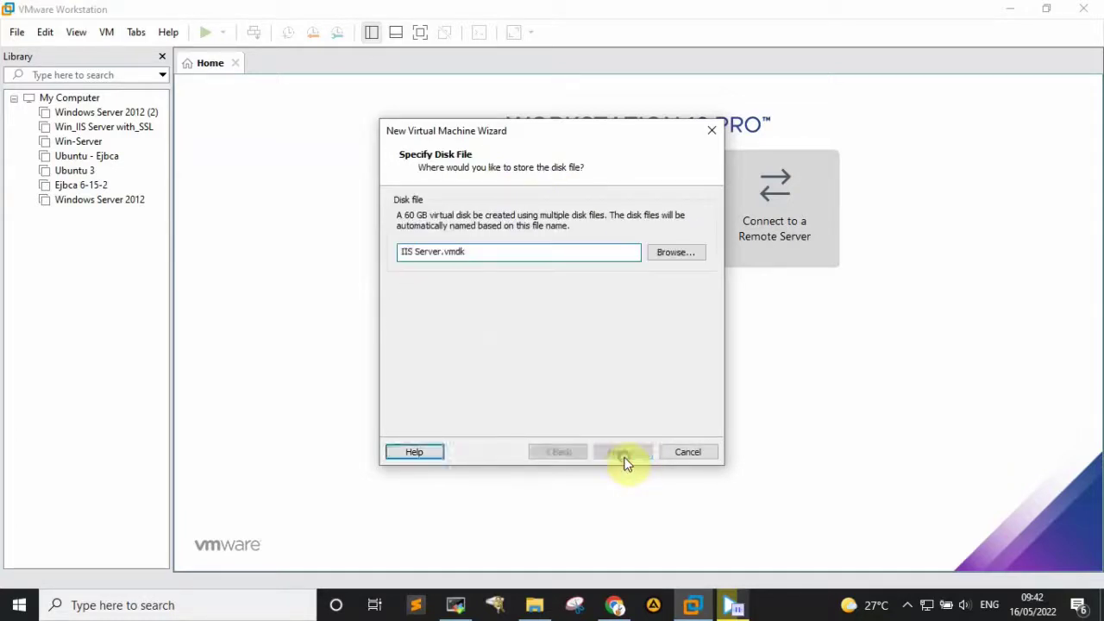
left_click(622, 452)
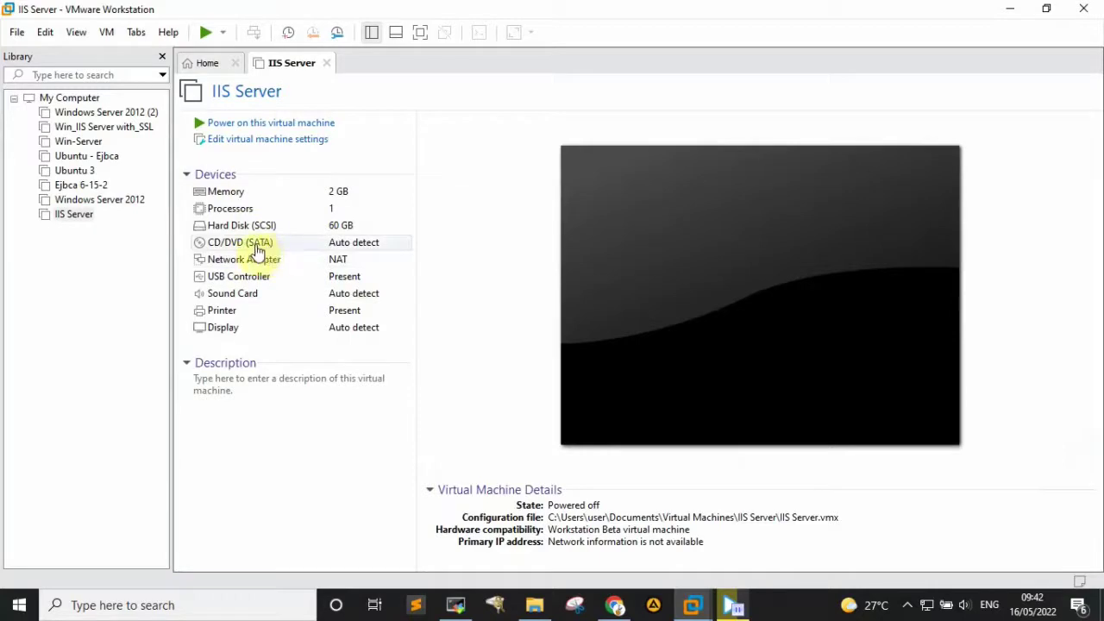
- Switch the CD/DVD (SATA) drive to use an ISO image file
left_click(257, 250)
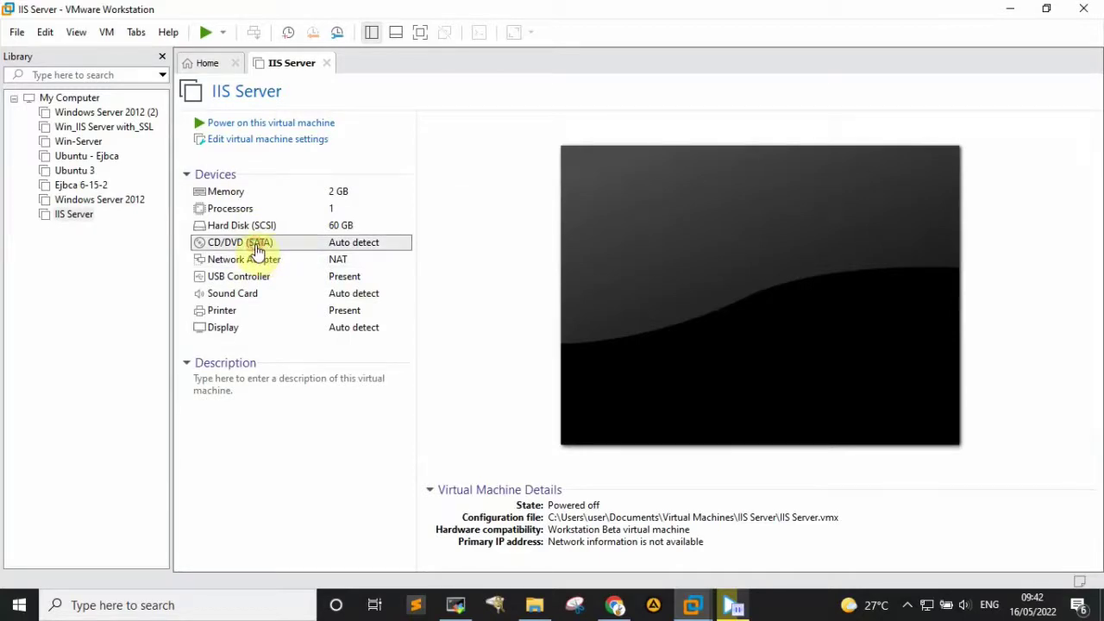
double_click(257, 248)
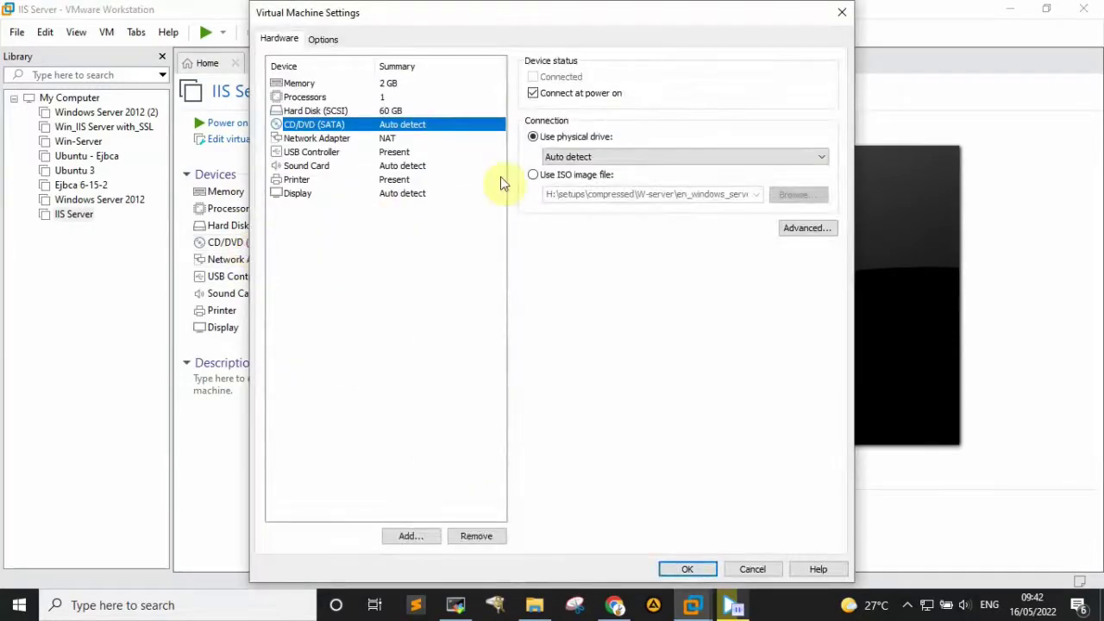
left_click(532, 175)
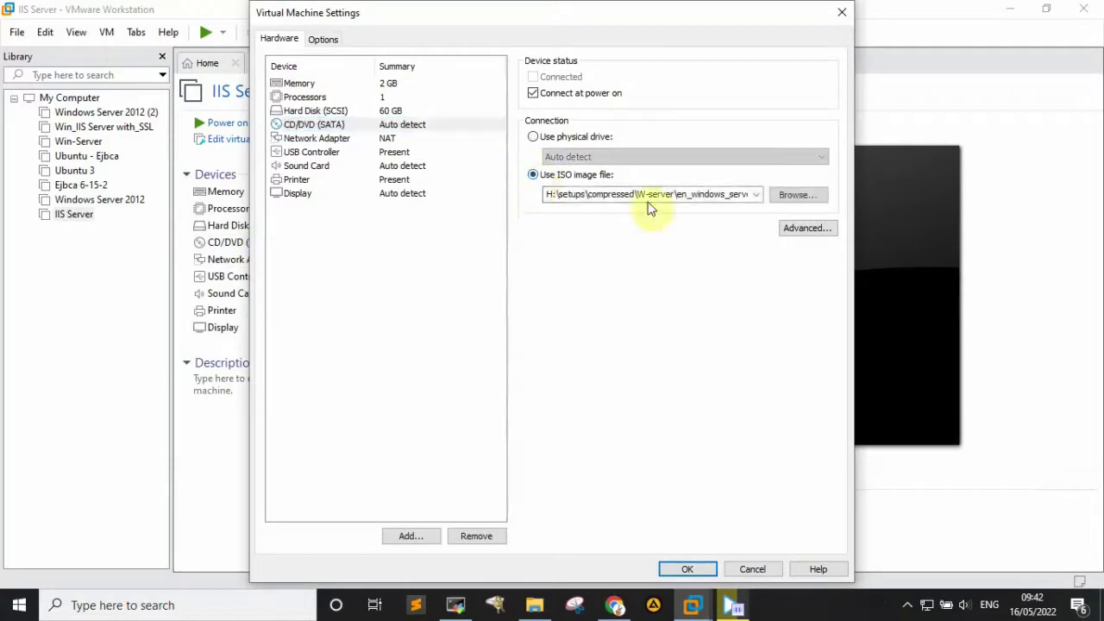
left_click(784, 195)
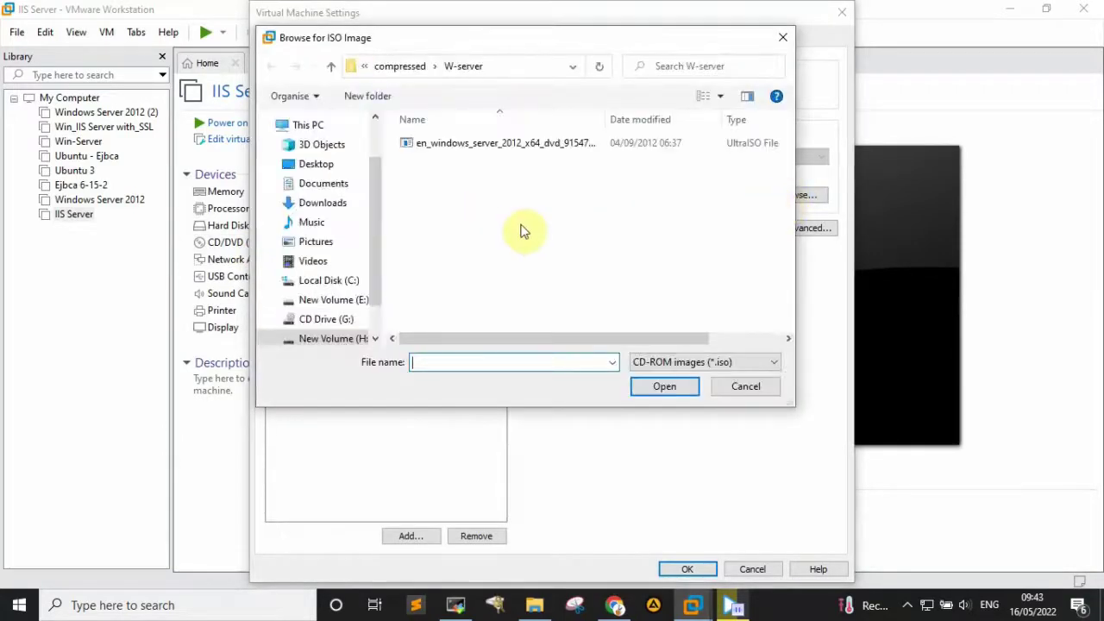
- Attach the Windows Server 2012 ISO from H:\setups\compressed\W-server
scroll(295, 302, "down", 1)
left_click(345, 293)
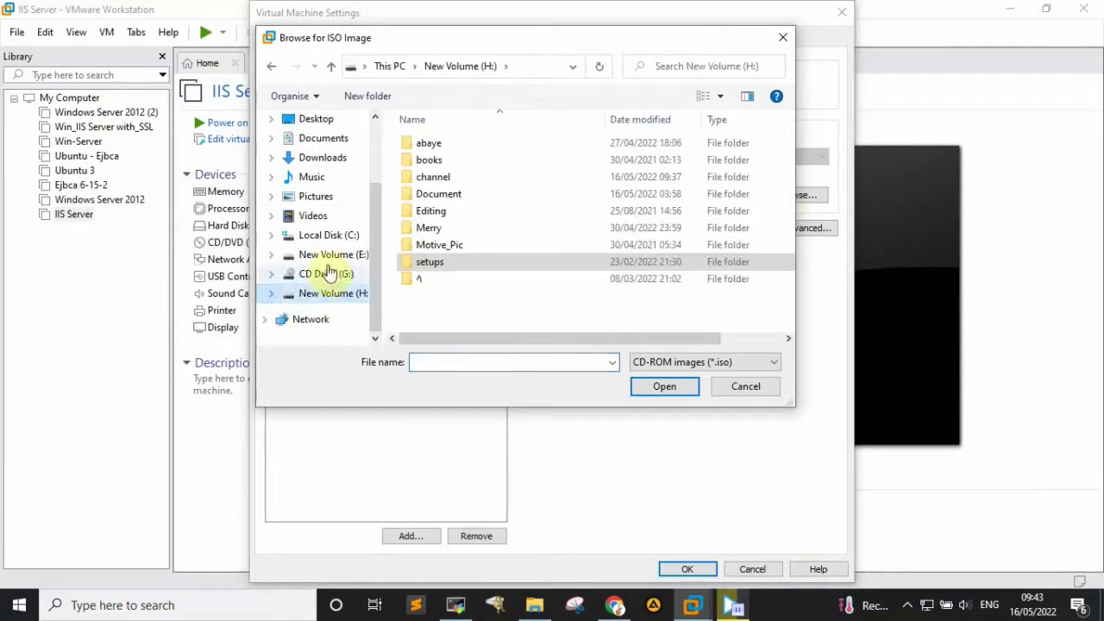
double_click(442, 264)
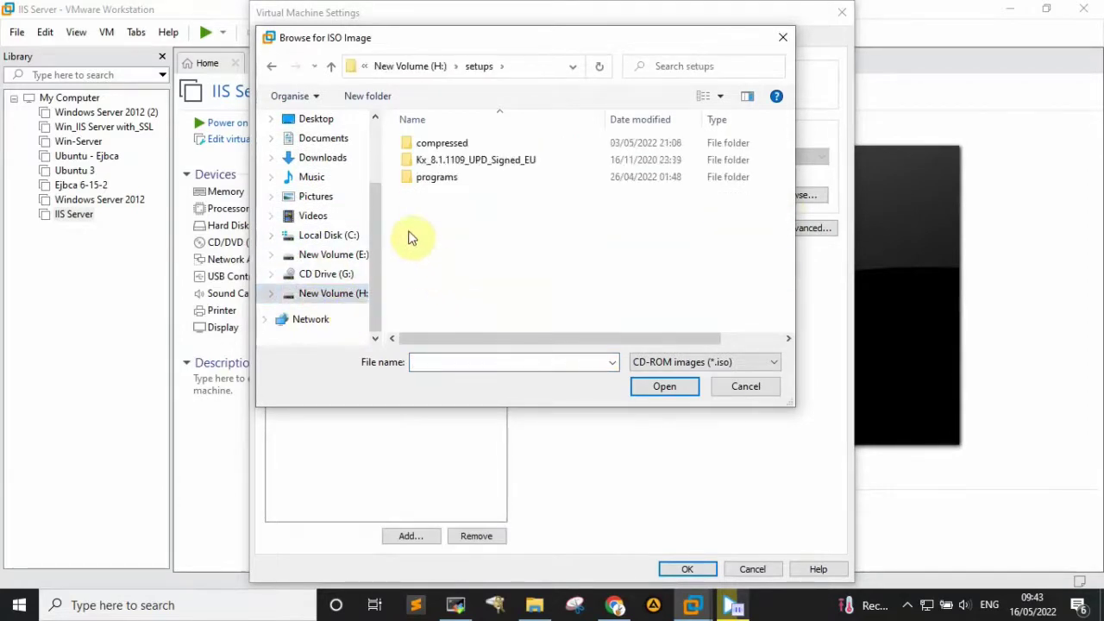
double_click(481, 149)
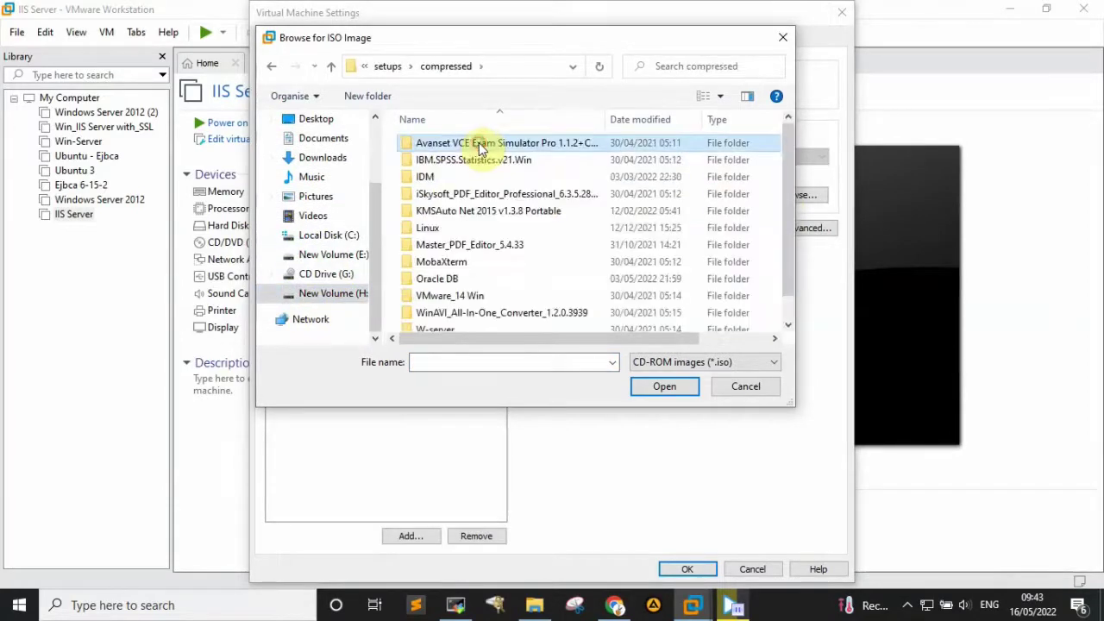
scroll(505, 198, "down", 1)
left_click(442, 312)
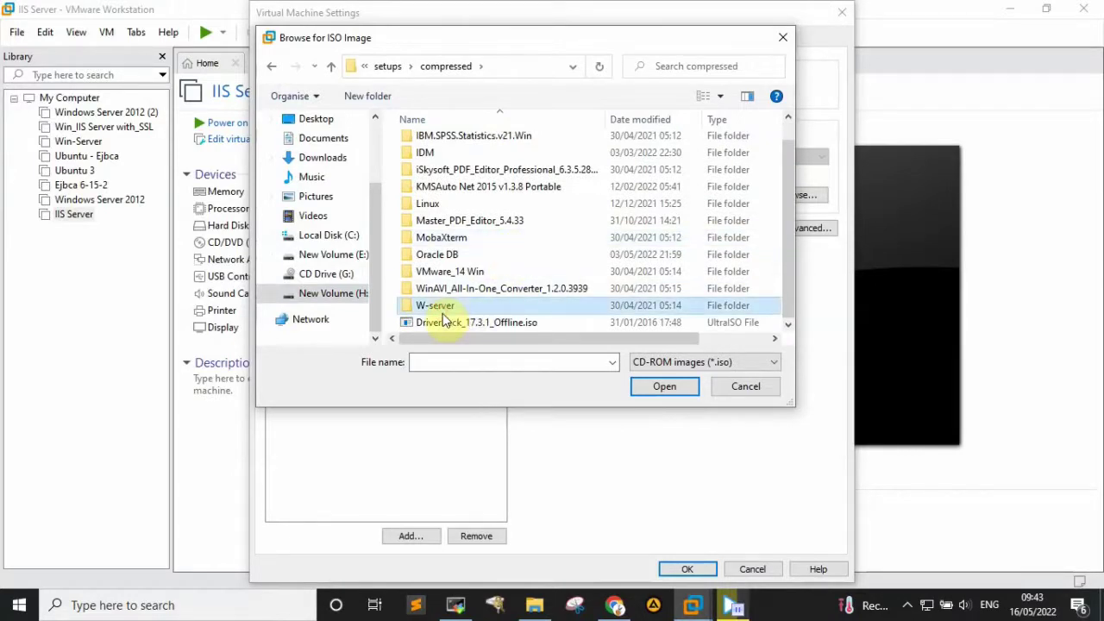
double_click(442, 307)
left_click(453, 144)
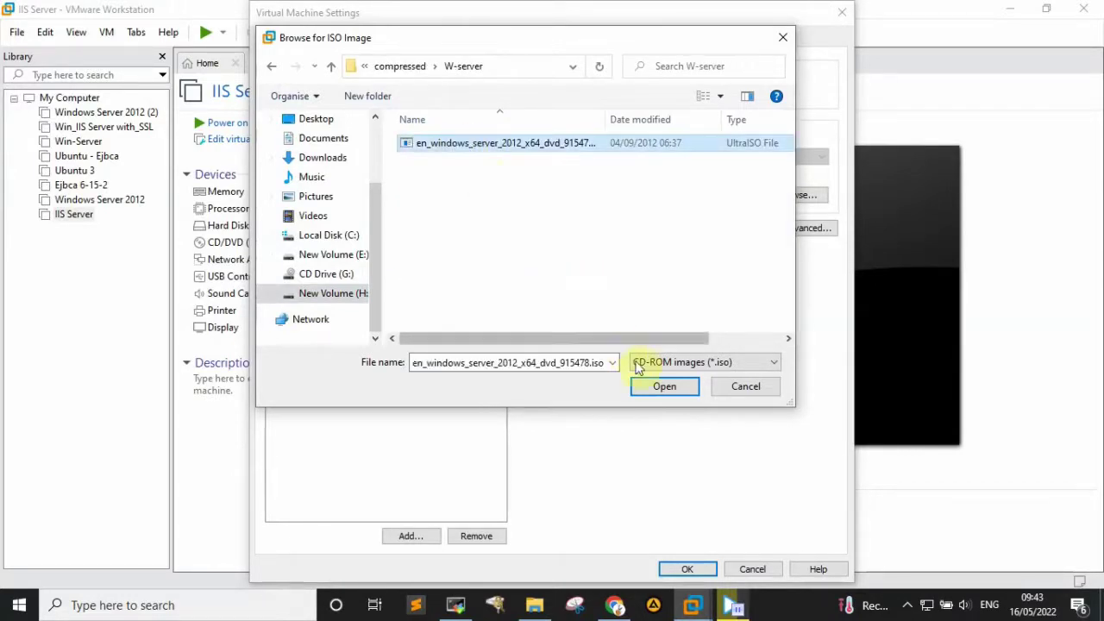
left_click(663, 387)
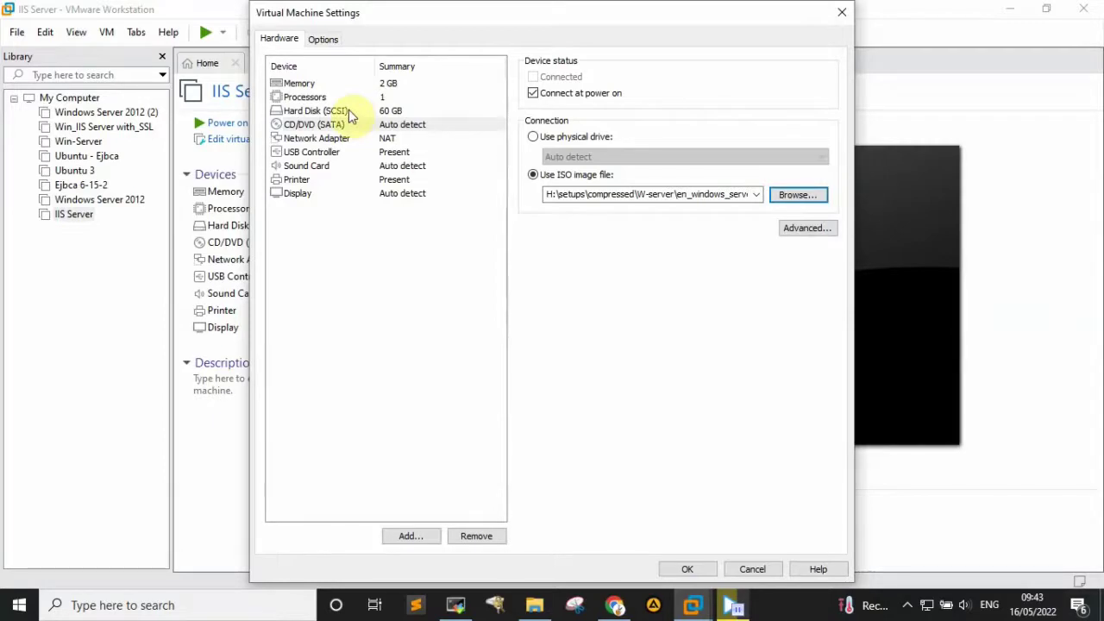
- Review the processor, hard disk, CD/DVD and network adapter settings, then close the settings dialog with OK
left_click(300, 84)
left_click(301, 96)
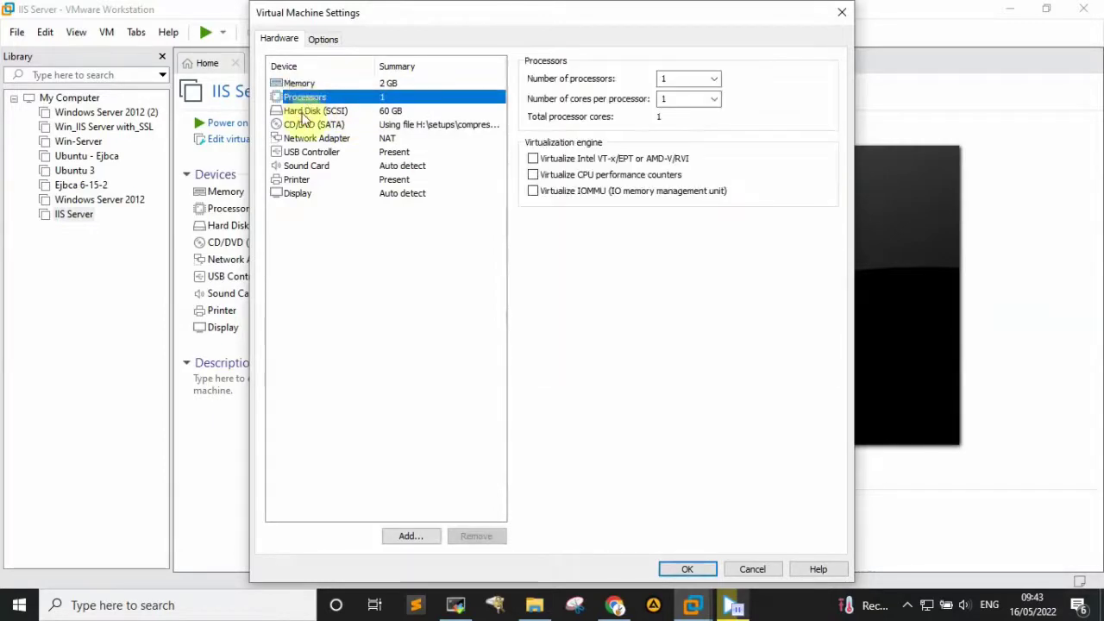
left_click(307, 110)
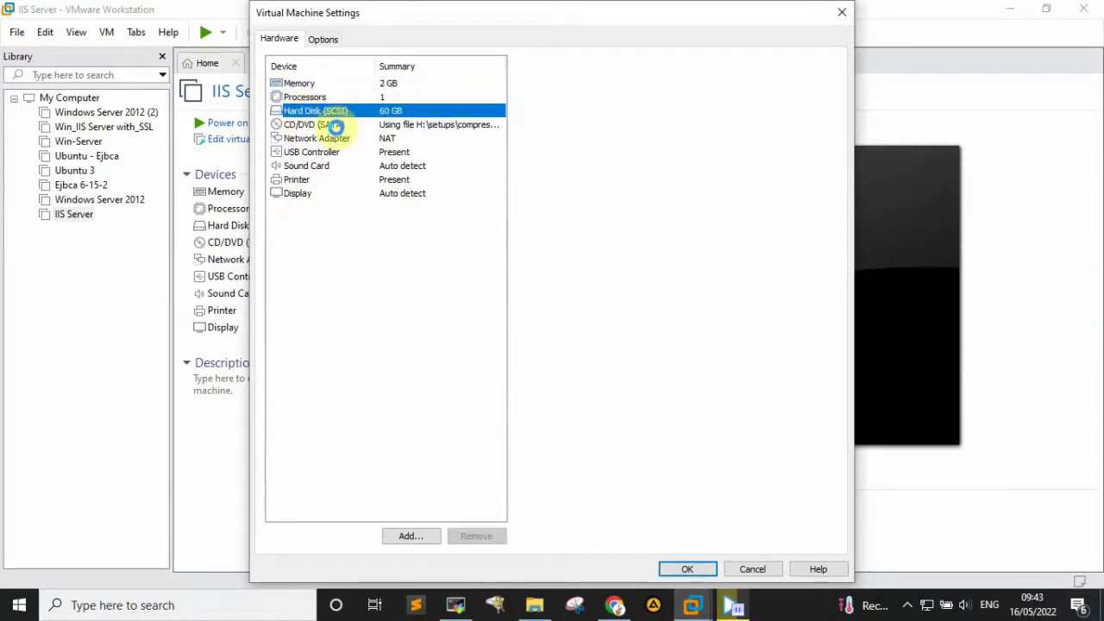
left_click(331, 126)
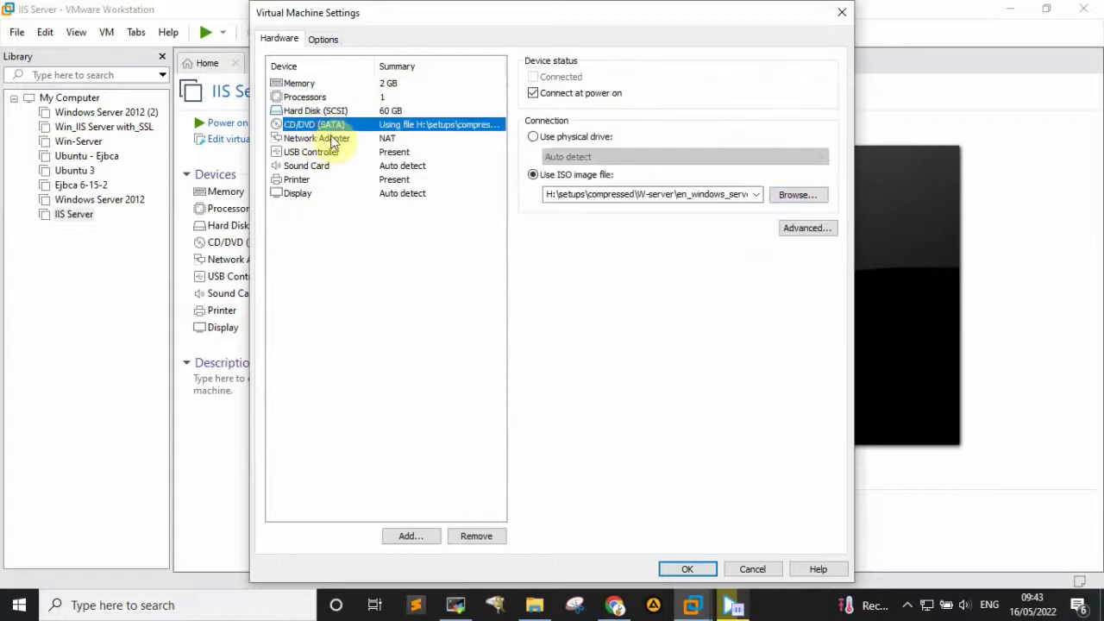
left_click(330, 138)
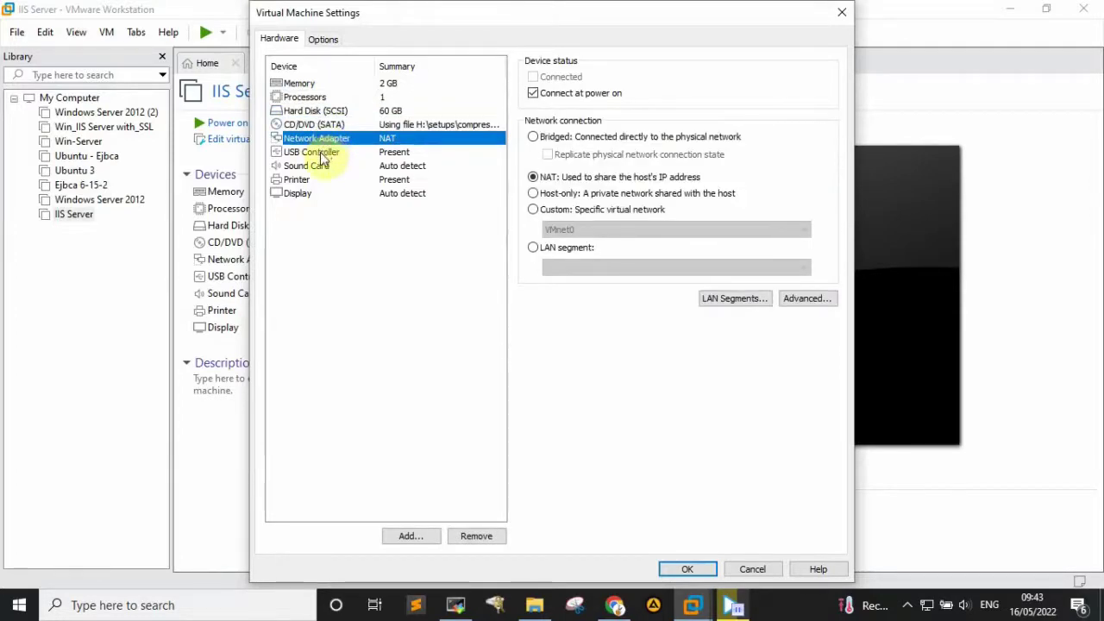
left_click(687, 569)
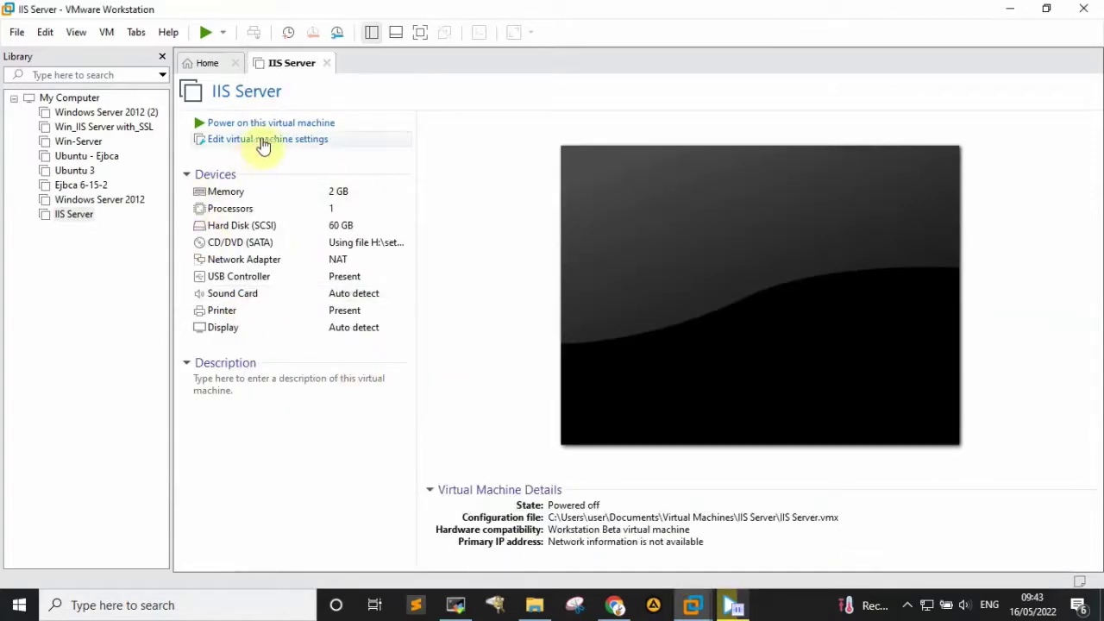
- Power on IIS Server, accept the setup language defaults and choose Install now
left_click(311, 125)
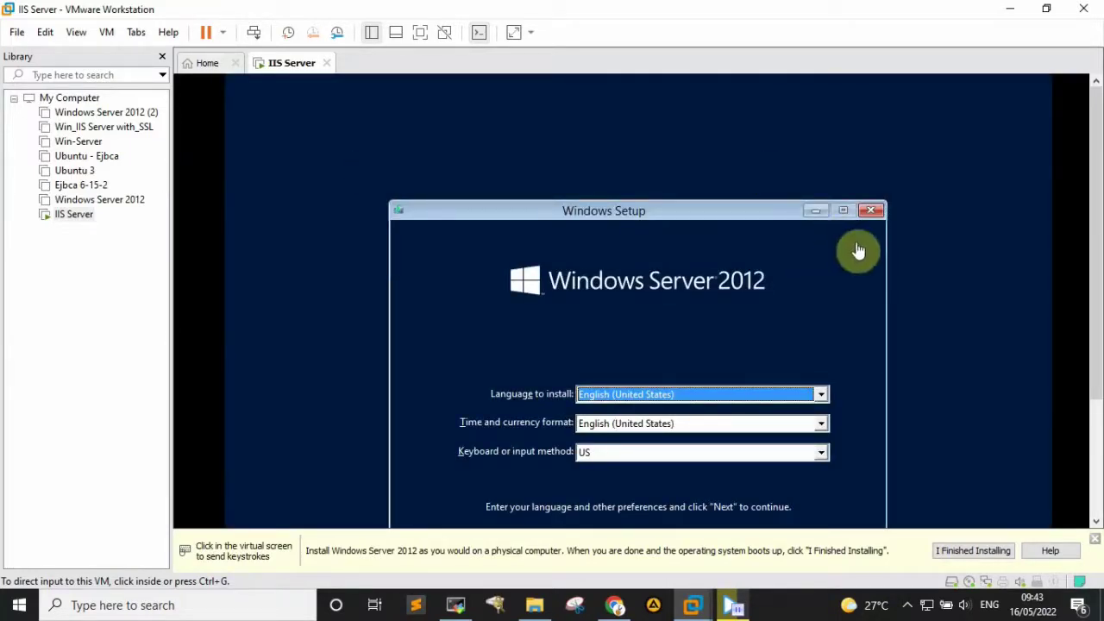
left_click_drag(1096, 217, 1099, 255)
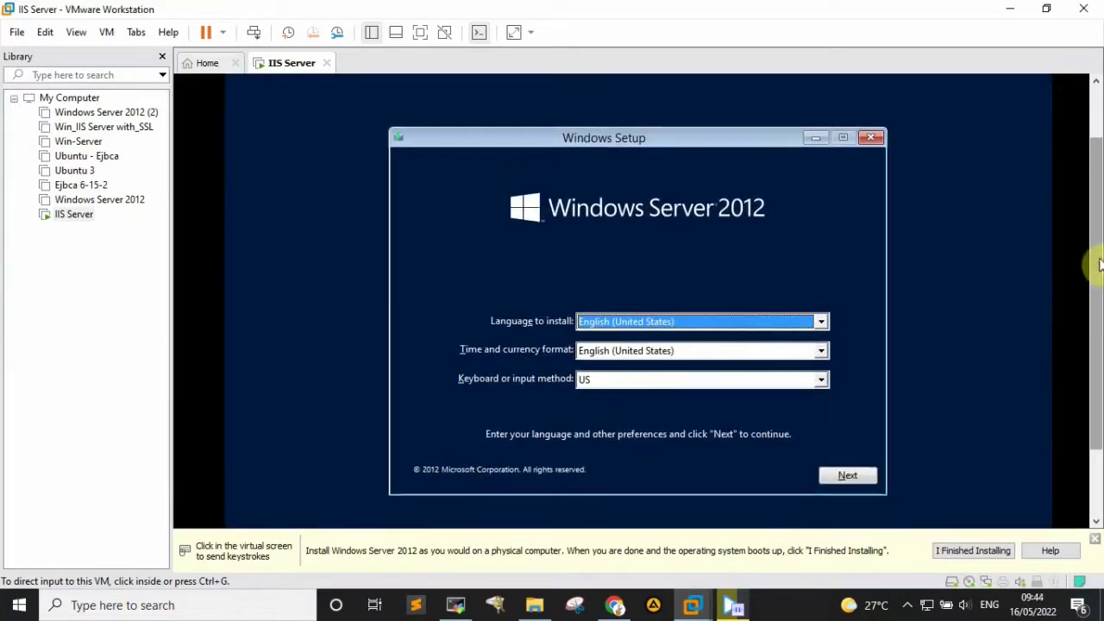
left_click(849, 476)
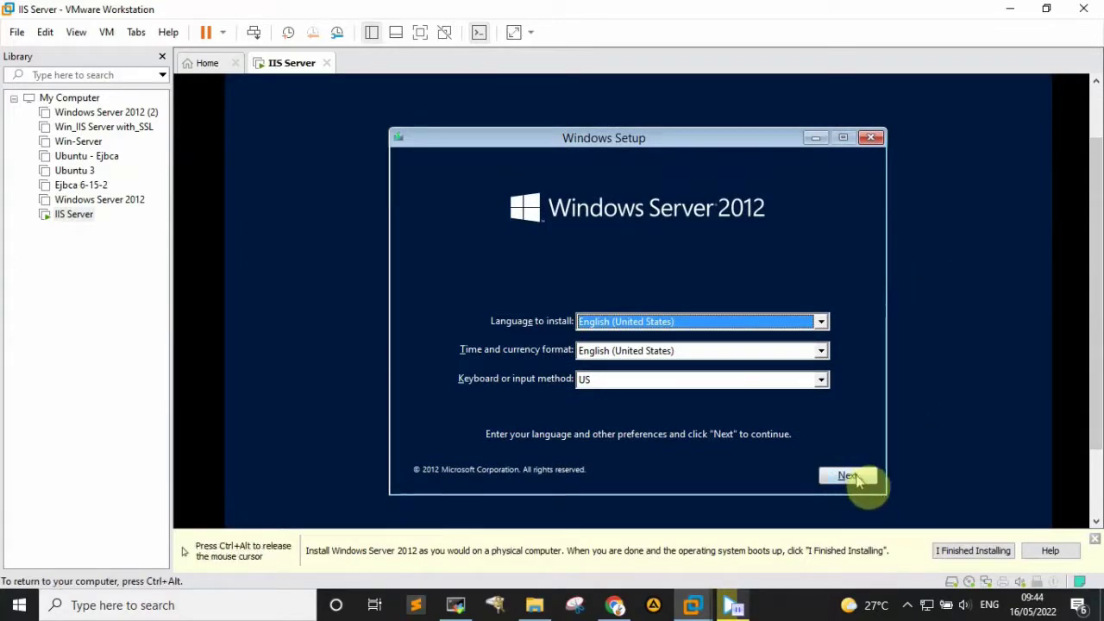
left_click(619, 311)
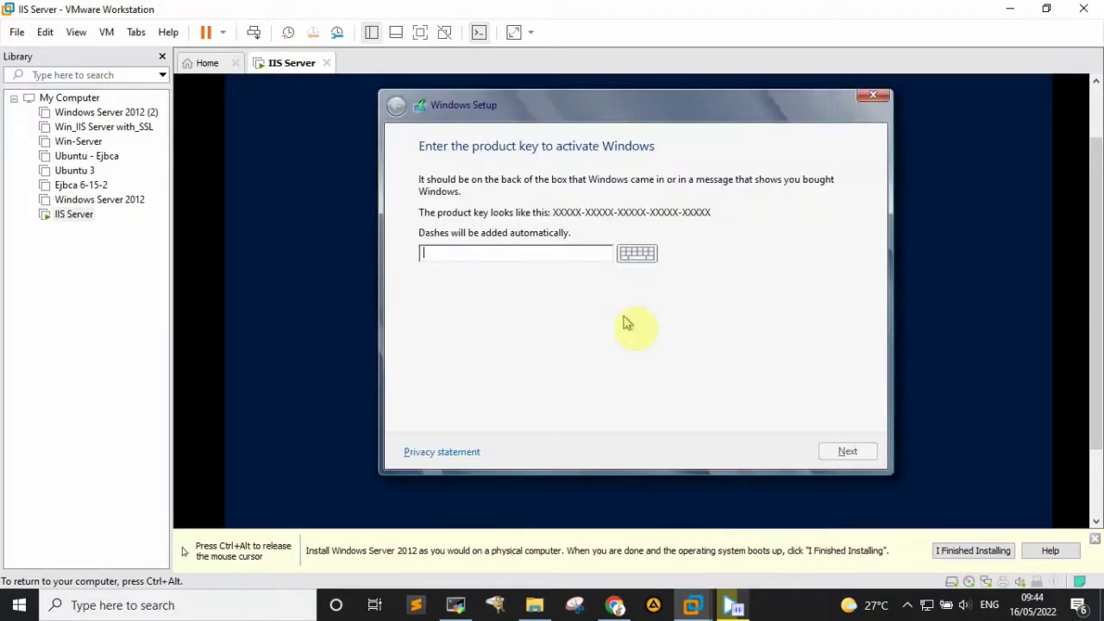
key("ctrl+alt")
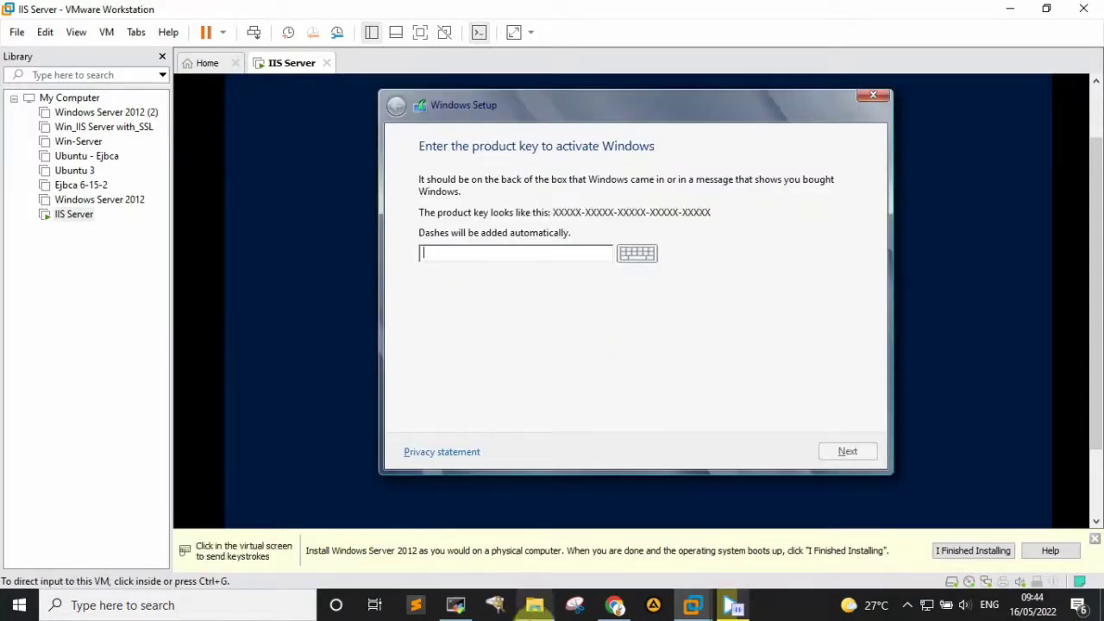
- Open server 2012 key.txt from H:\setups\compressed\W-server in Notepad, moved aside
left_click(535, 604)
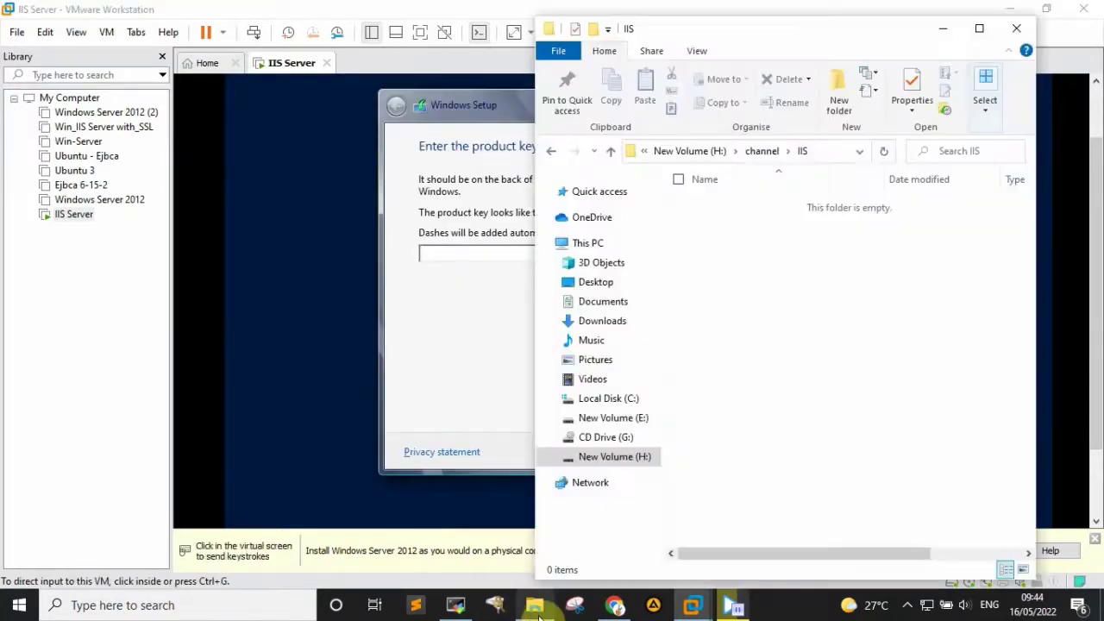
left_click(631, 468)
double_click(740, 328)
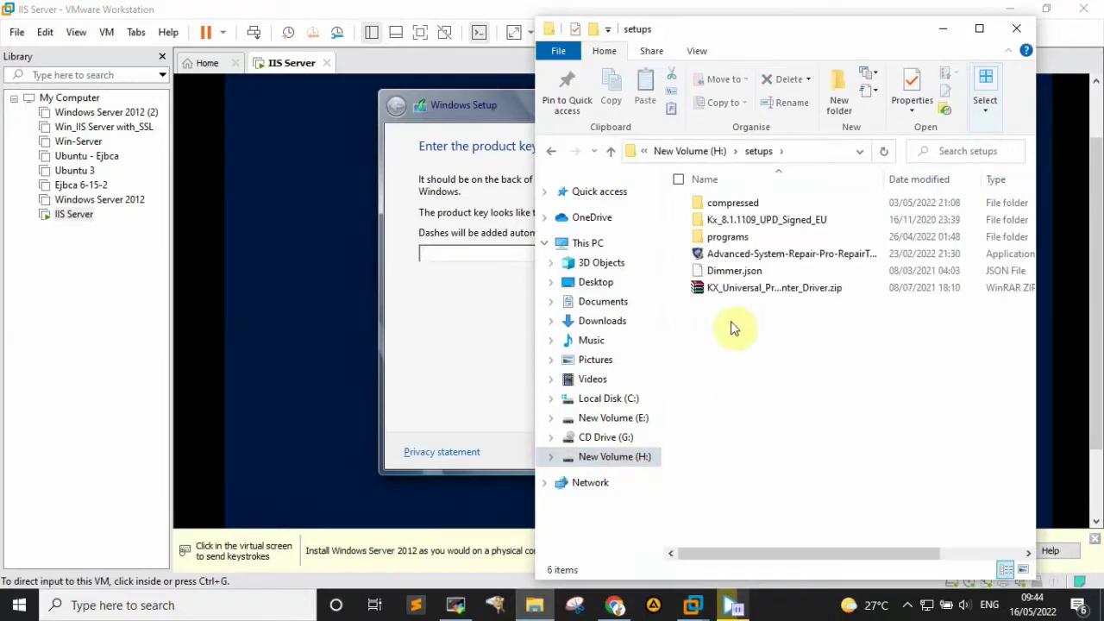
double_click(757, 205)
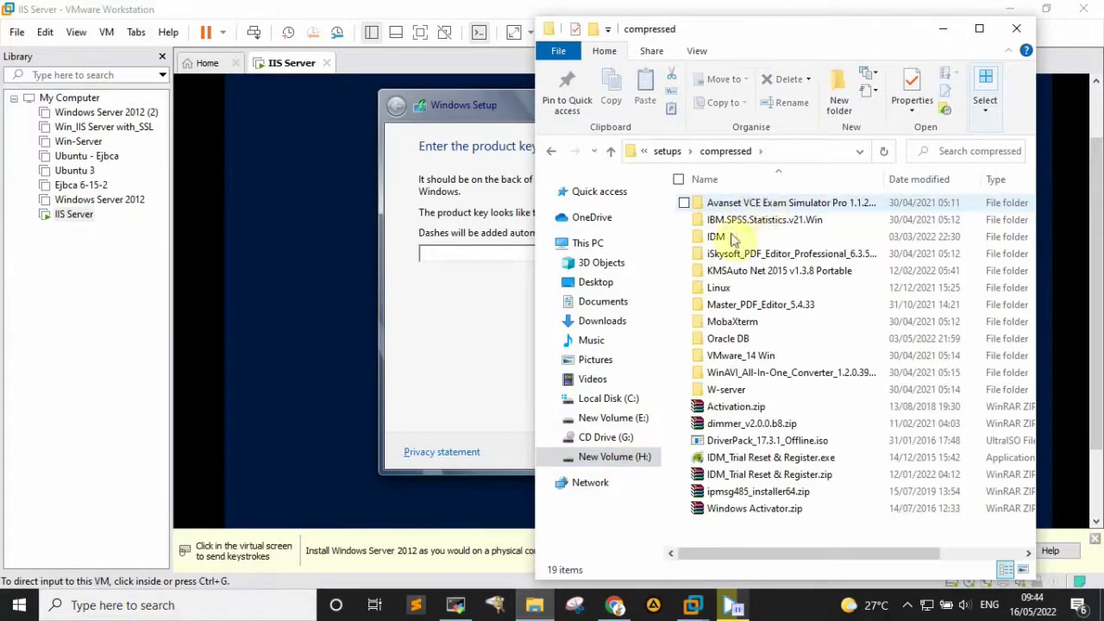
double_click(734, 389)
double_click(733, 224)
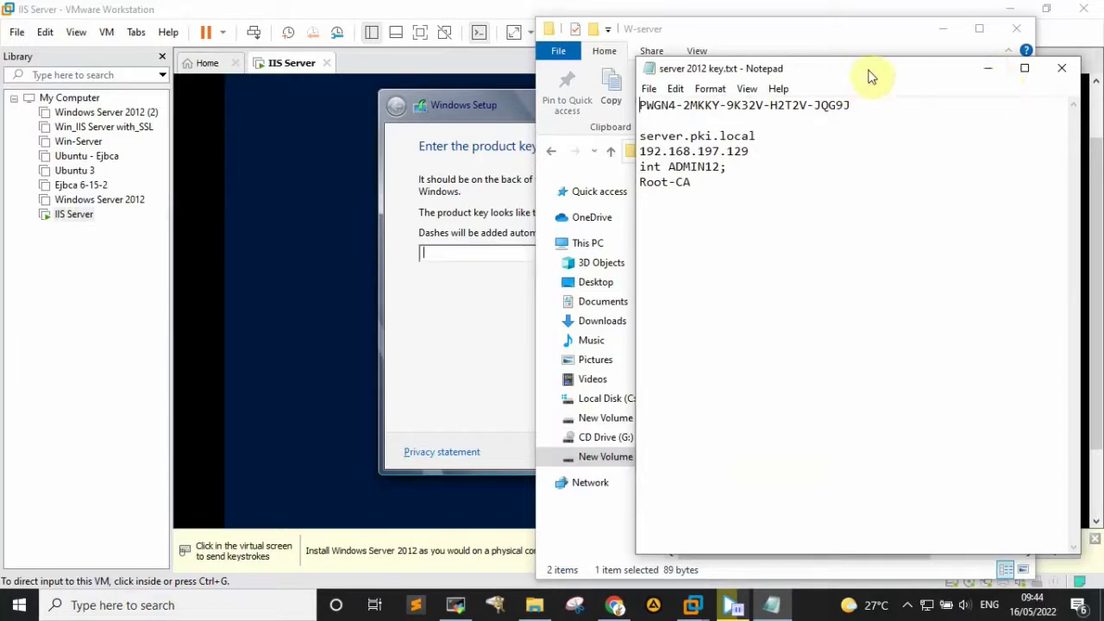
left_click_drag(870, 81, 594, 418)
left_click(458, 257)
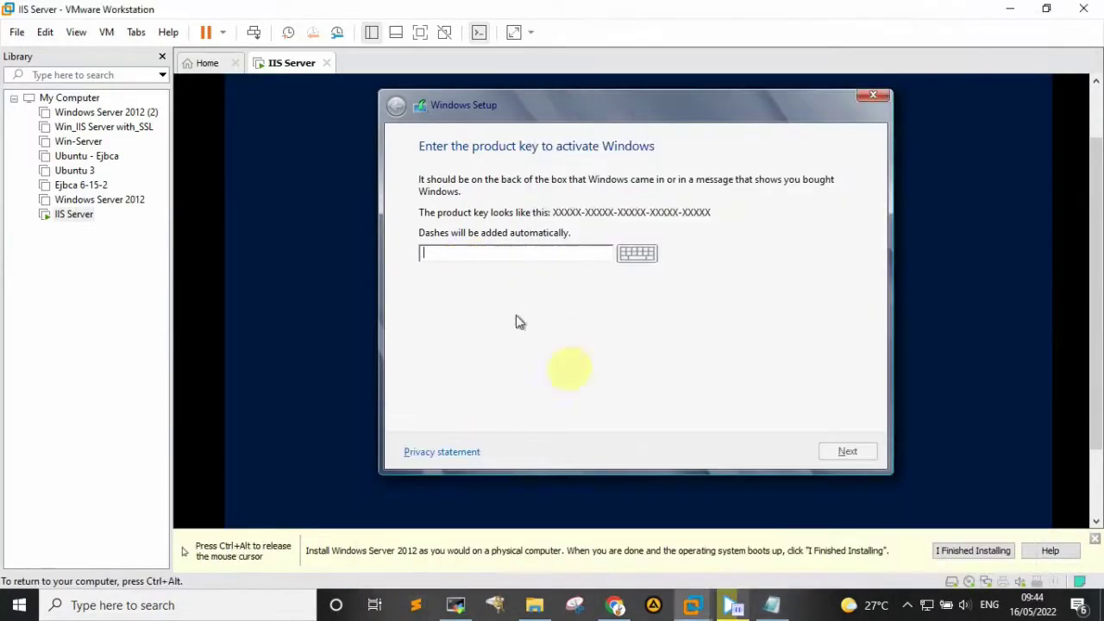
- Begin entering the product key, reading it from the Notepad file
key("ctrl+alt")
left_click(771, 605)
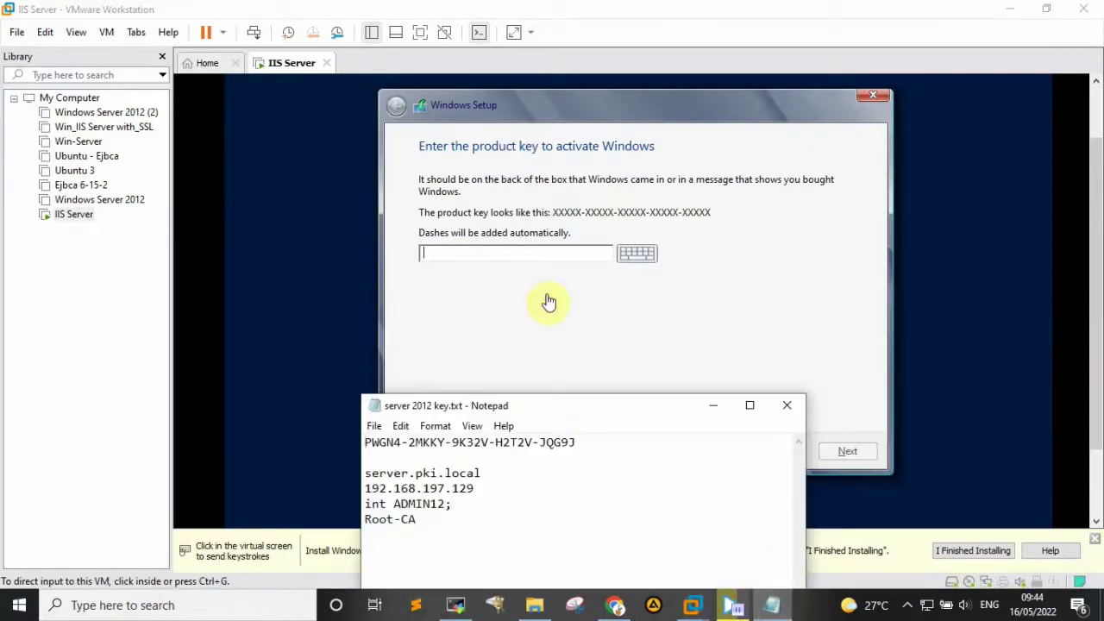
left_click(451, 260)
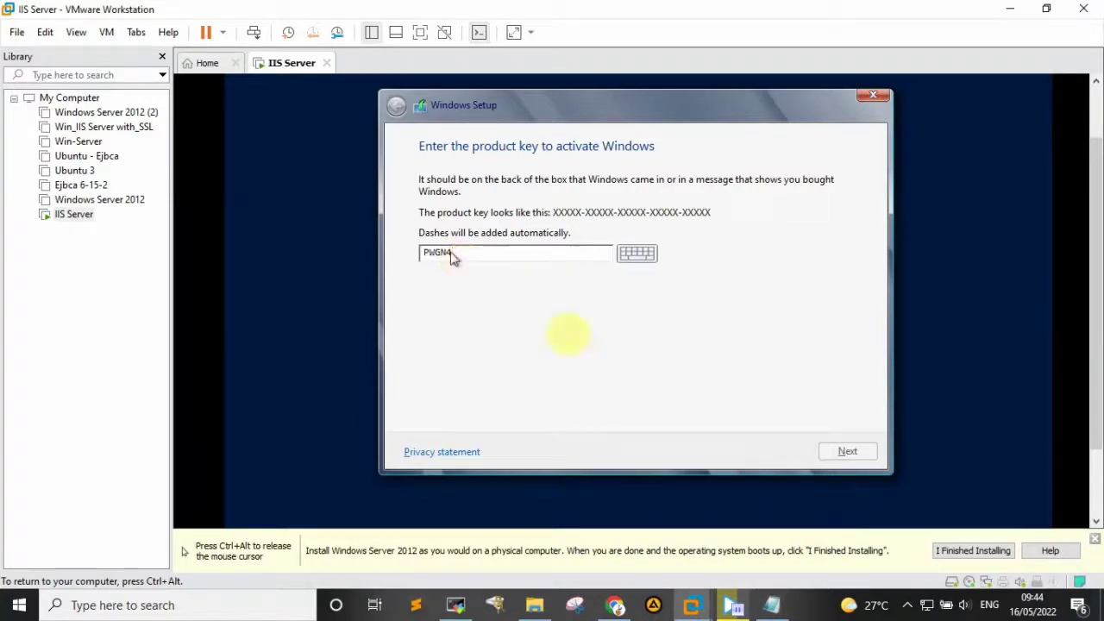
key("ctrl+alt")
left_click(773, 606)
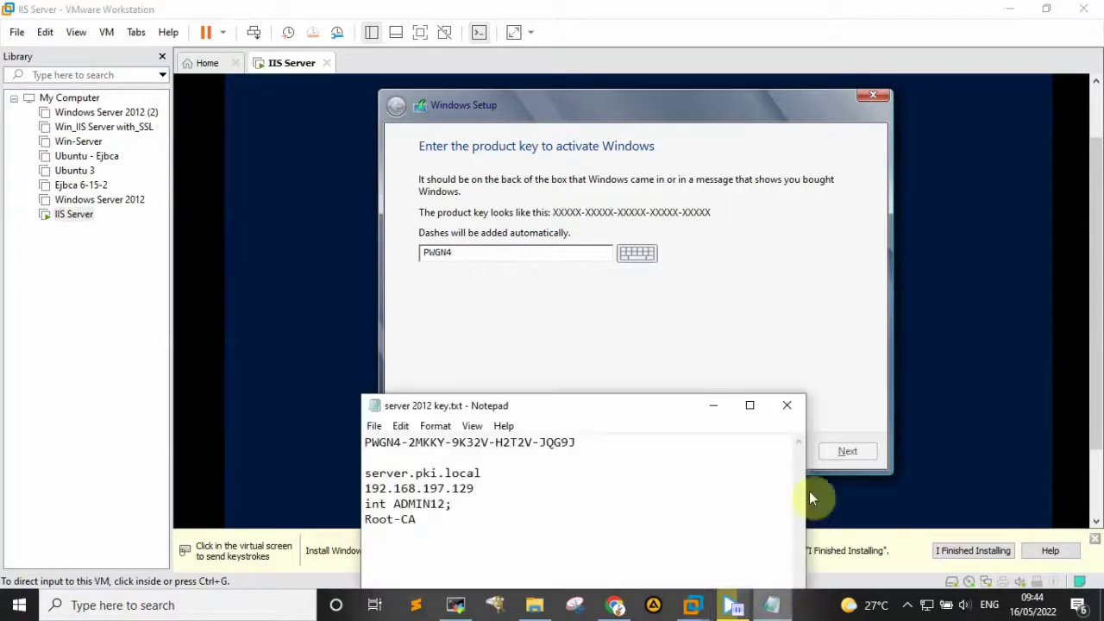
left_click(483, 259)
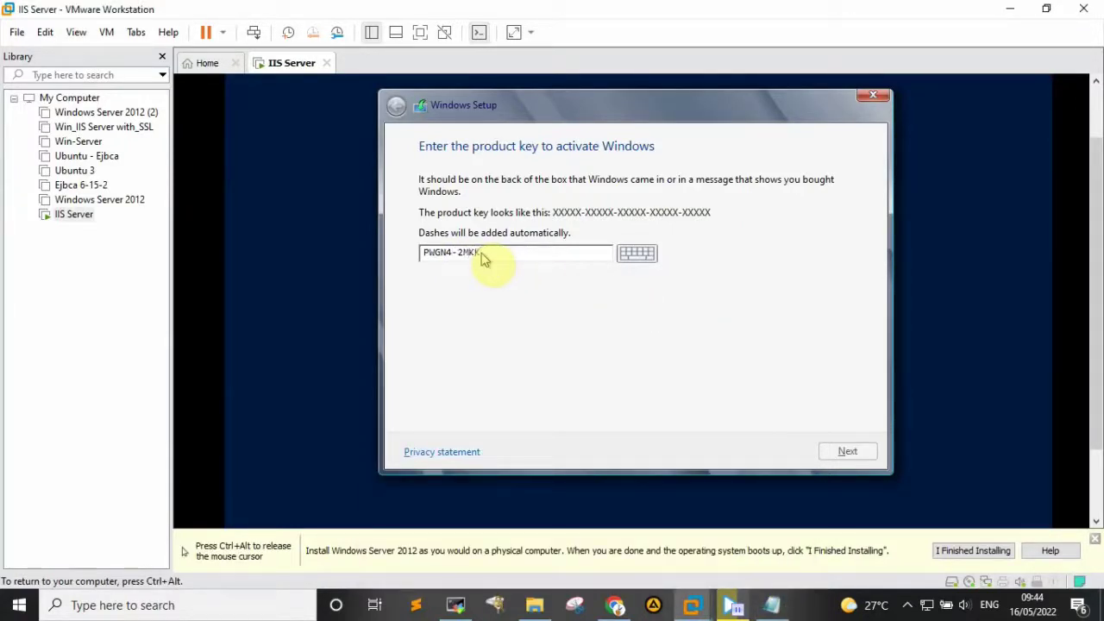
type("Y")
key("ctrl+alt")
left_click(772, 606)
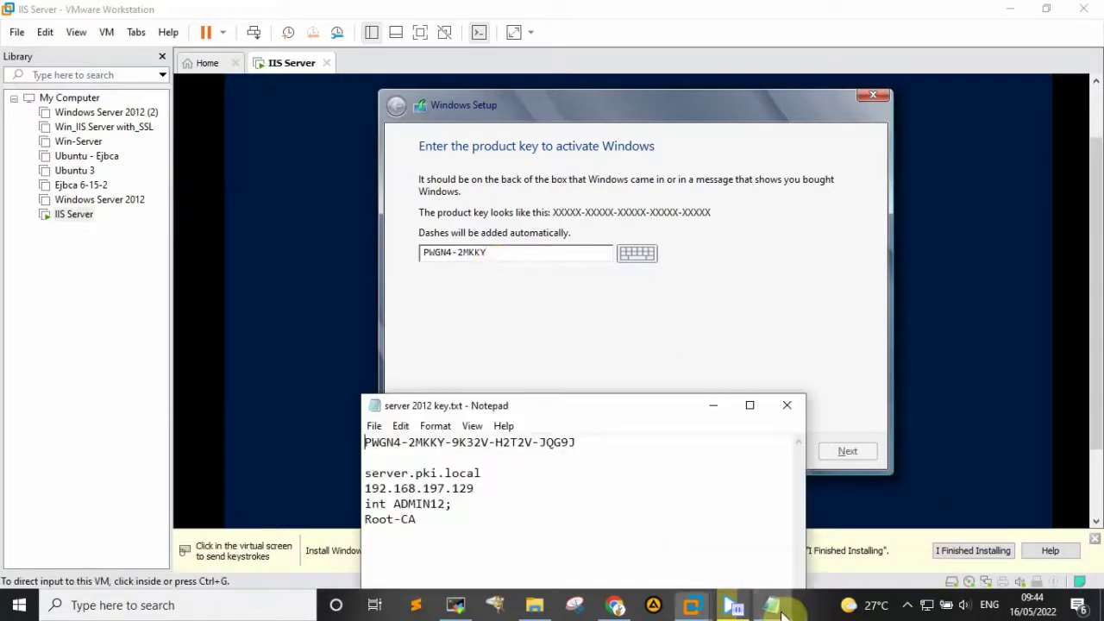
left_click(509, 261)
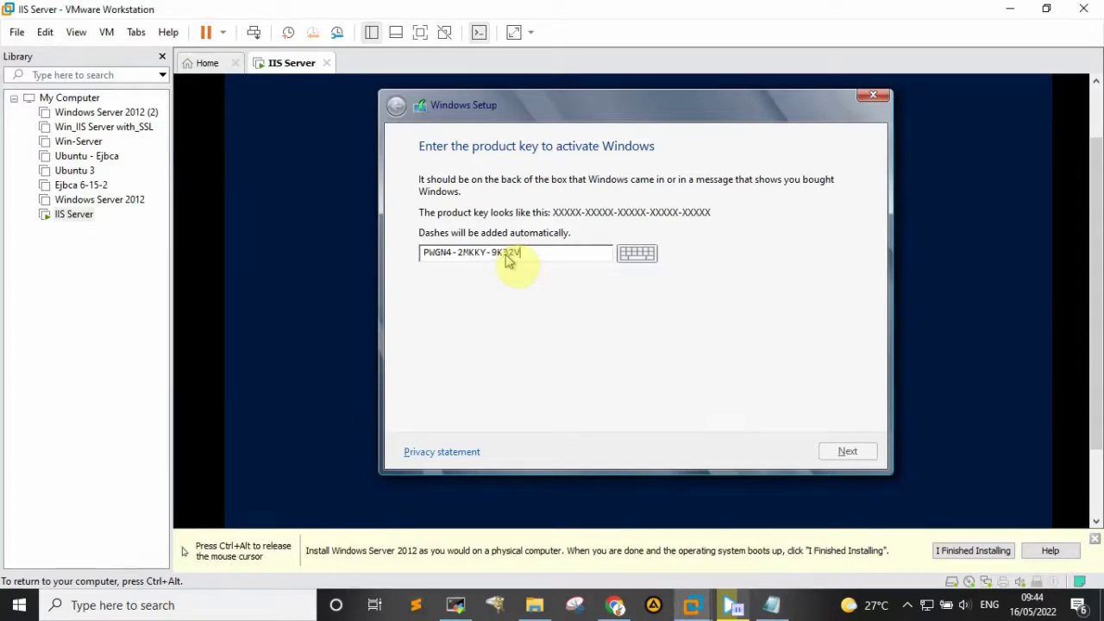
- Type the remaining product key groups, verify them against Notepad, and submit the key
key("ctrl+alt")
mouse_move(773, 607)
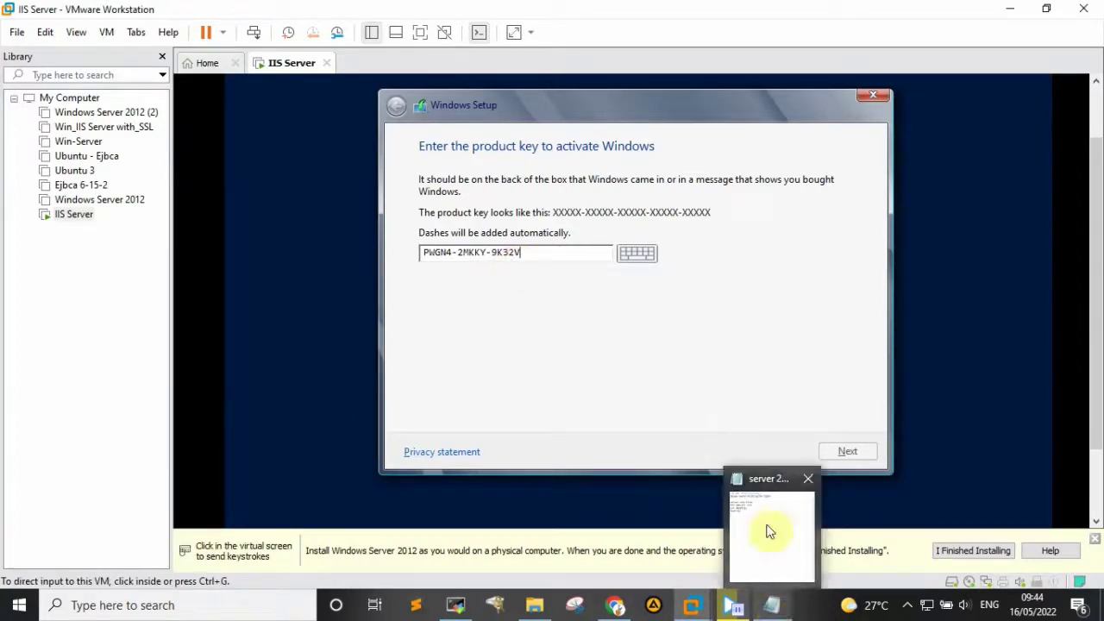
mouse_move(770, 532)
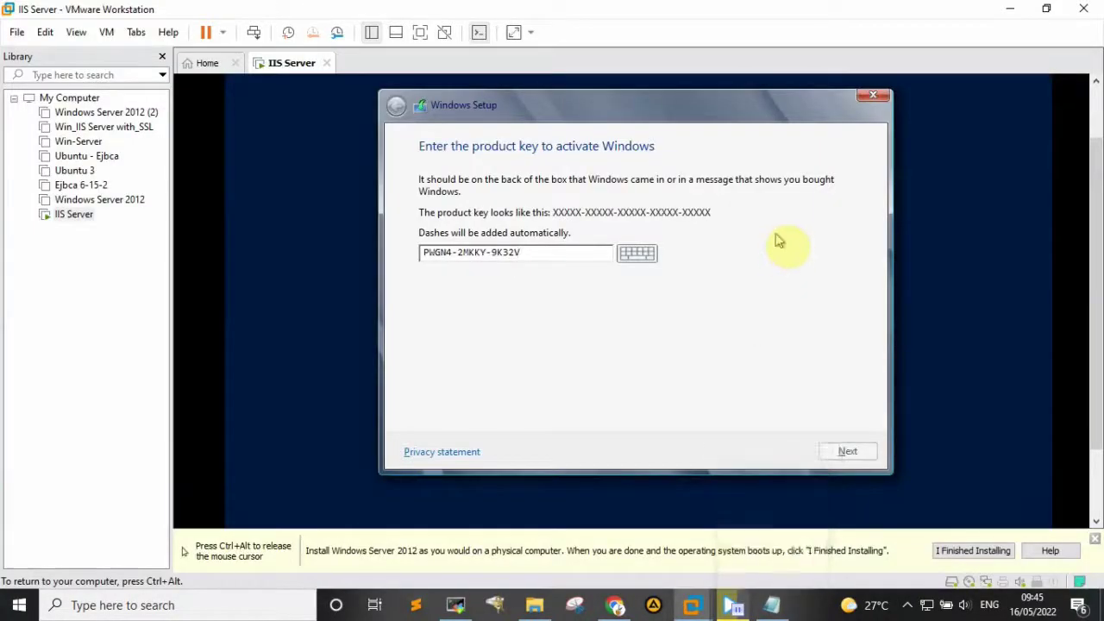
key("ctrl+alt")
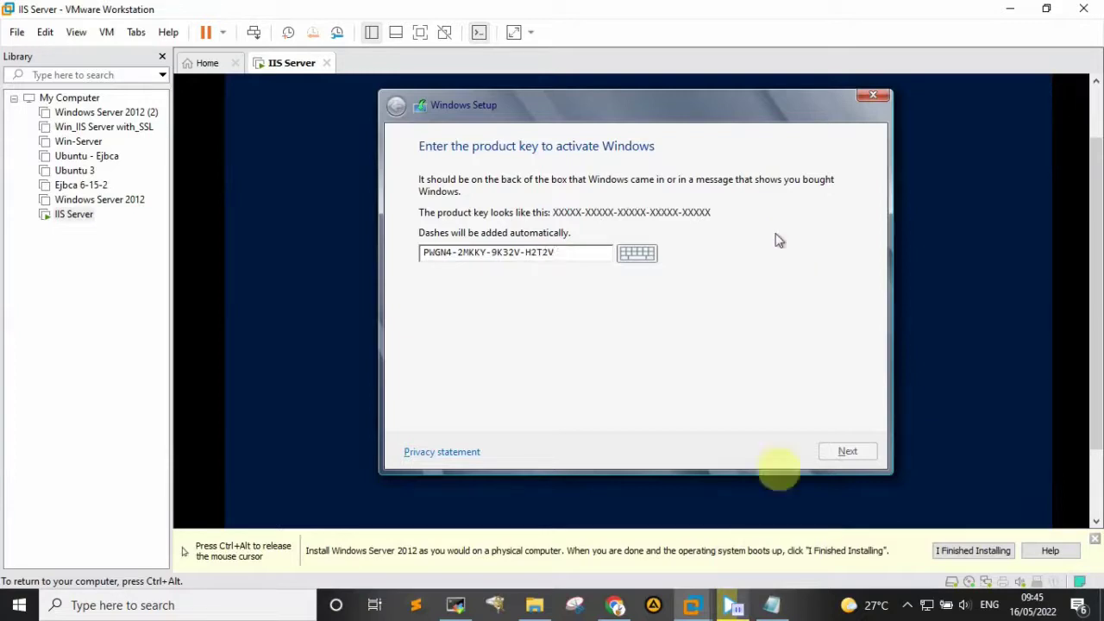
mouse_move(772, 604)
mouse_move(773, 565)
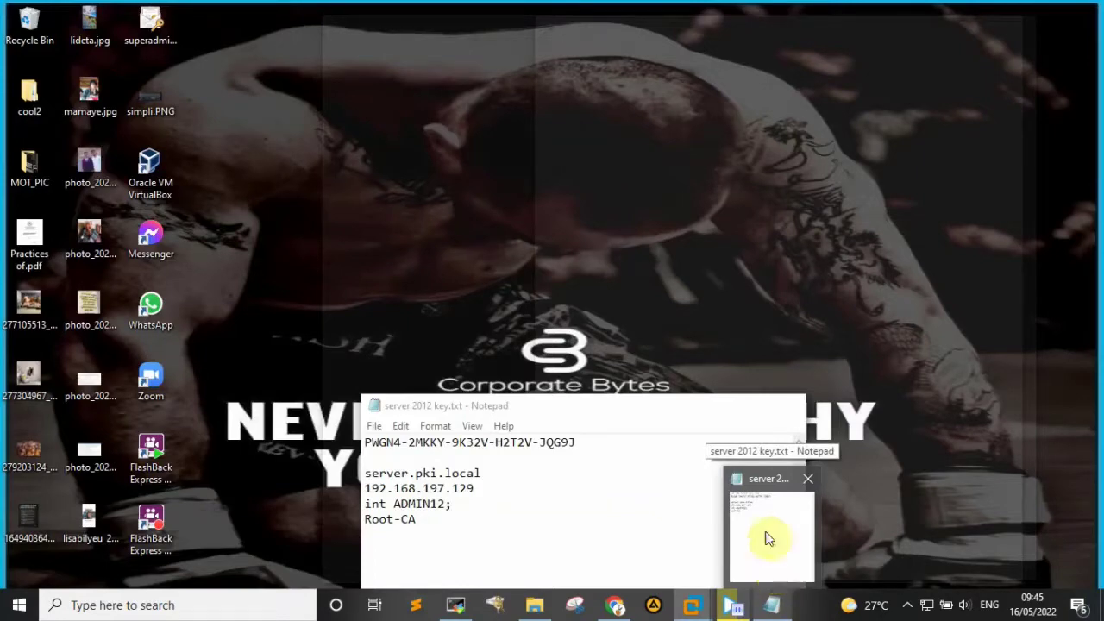
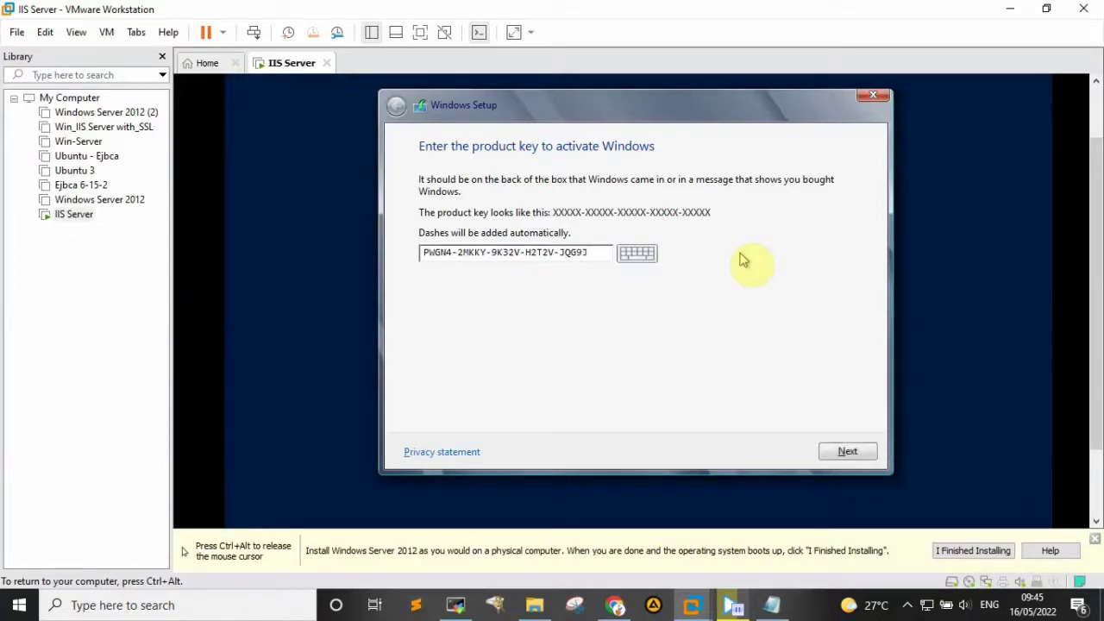
key("ctrl+alt")
left_click(771, 605)
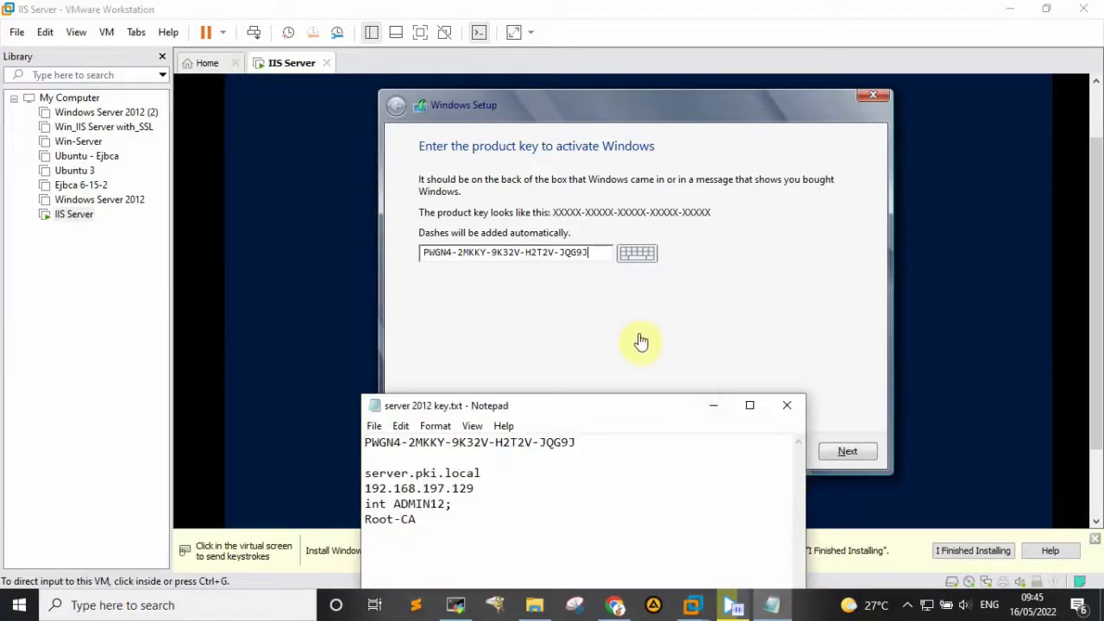
left_click(594, 266)
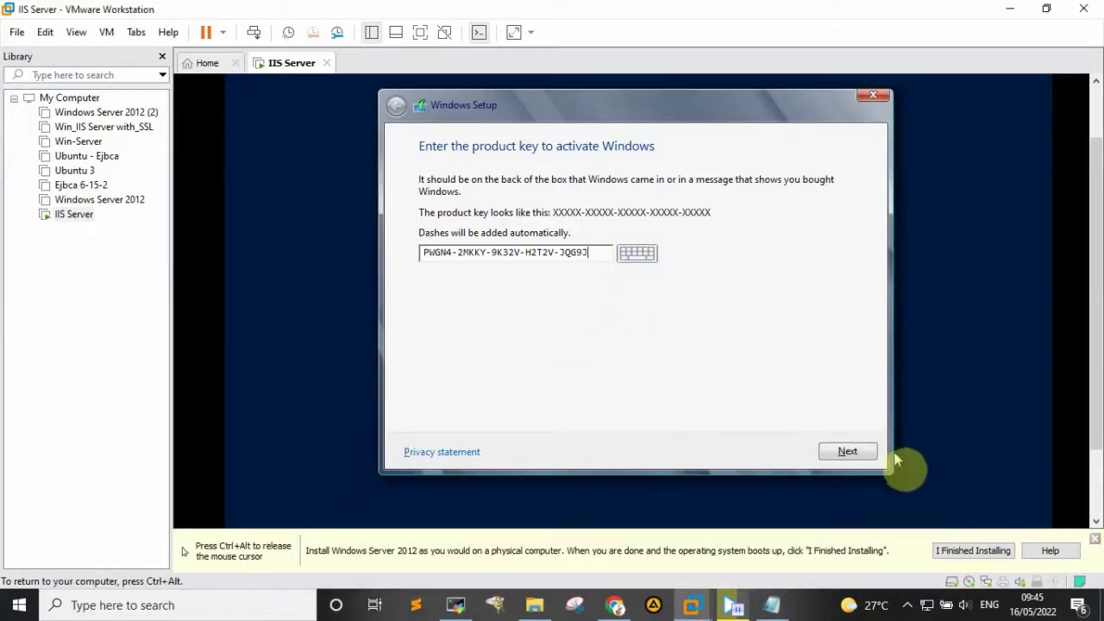
left_click(848, 452)
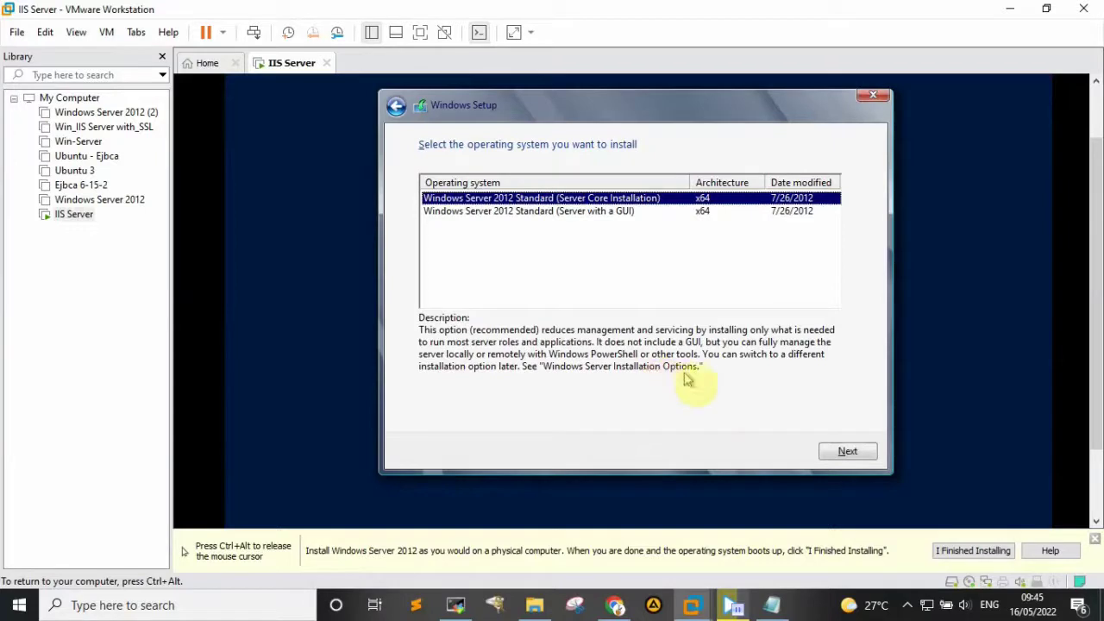
- Select Windows Server 2012 Standard (Server with a GUI) and accept the licence terms
left_click(531, 213)
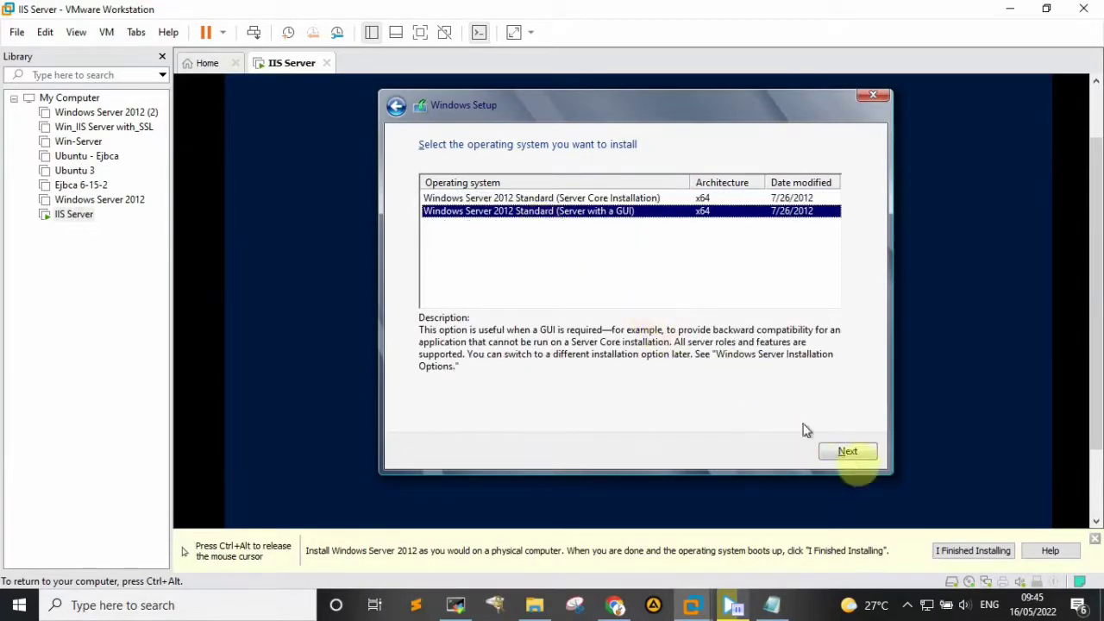
left_click(852, 457)
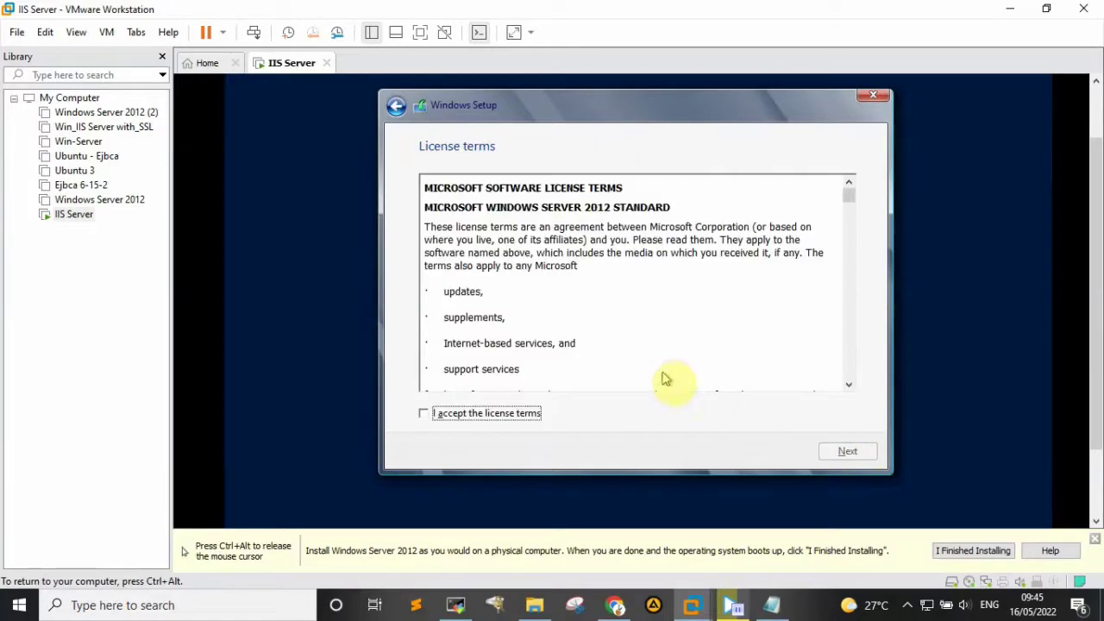
left_click(422, 413)
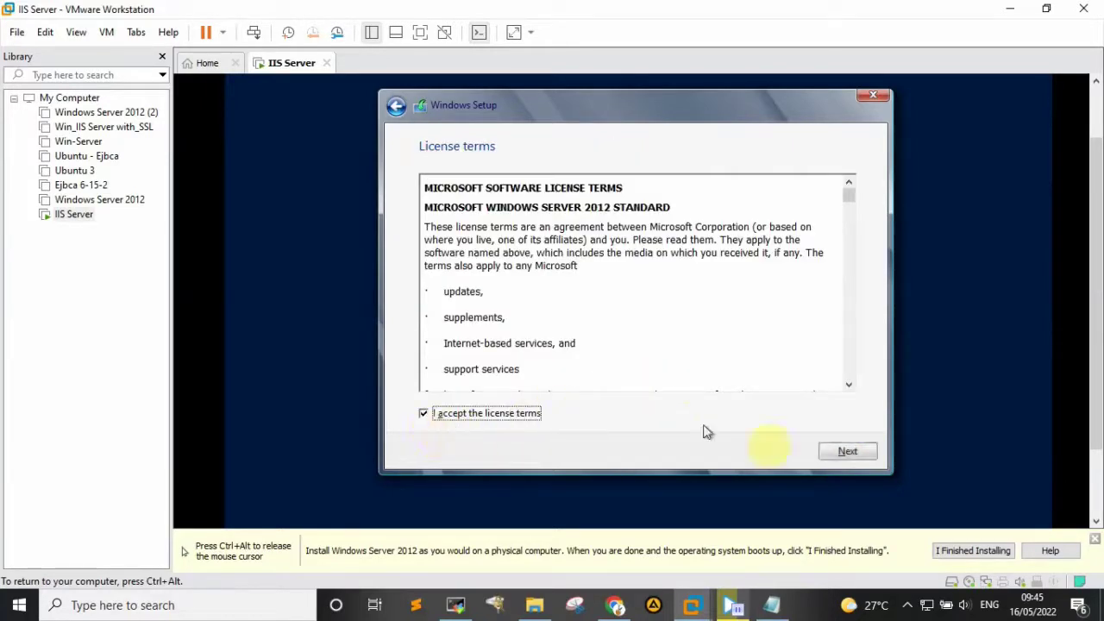
left_click(847, 453)
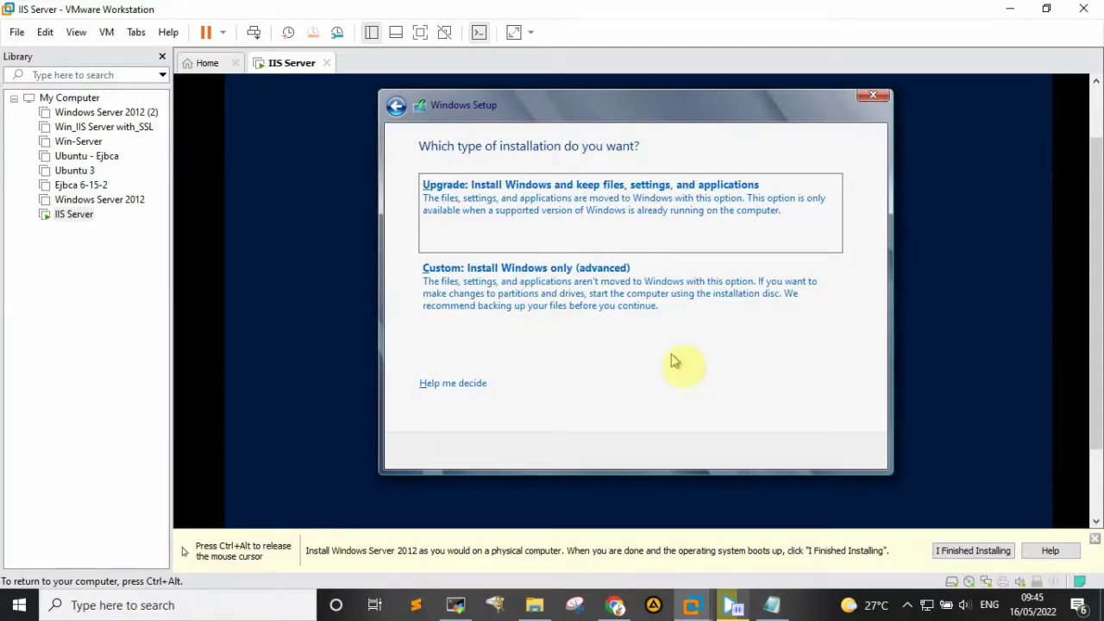
- Choose Custom install and target Drive 0's 60 GB unallocated space
left_click(544, 302)
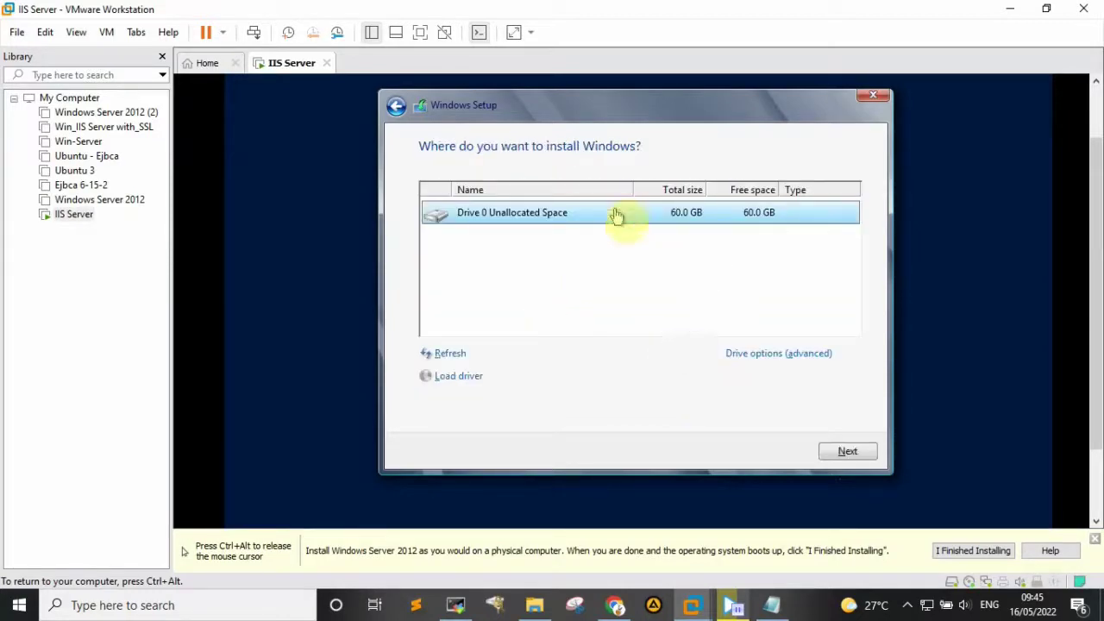
left_click(846, 451)
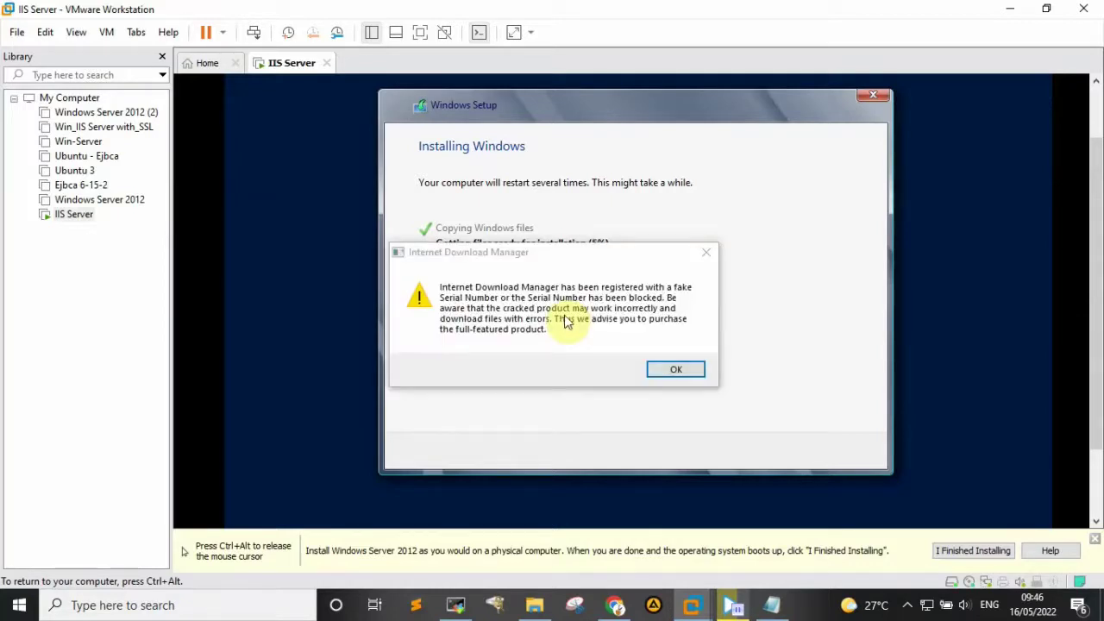
- Dismiss the Internet Download Manager warning while setup finishes installing
left_click(706, 251)
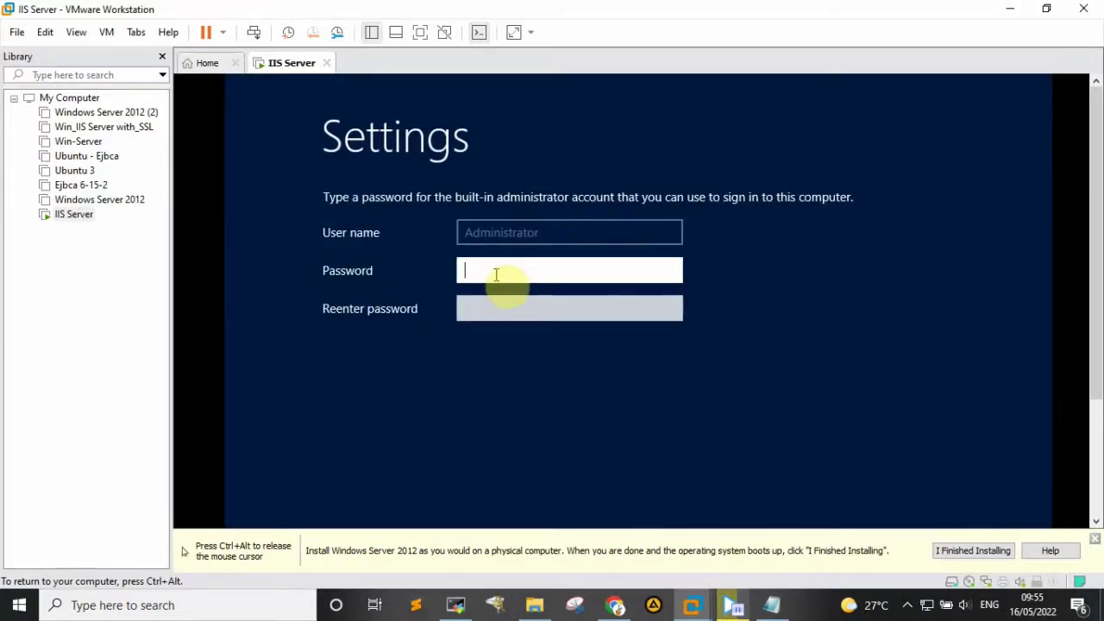
- Enter the new Administrator password in both password fields and submit it
left_click(515, 311)
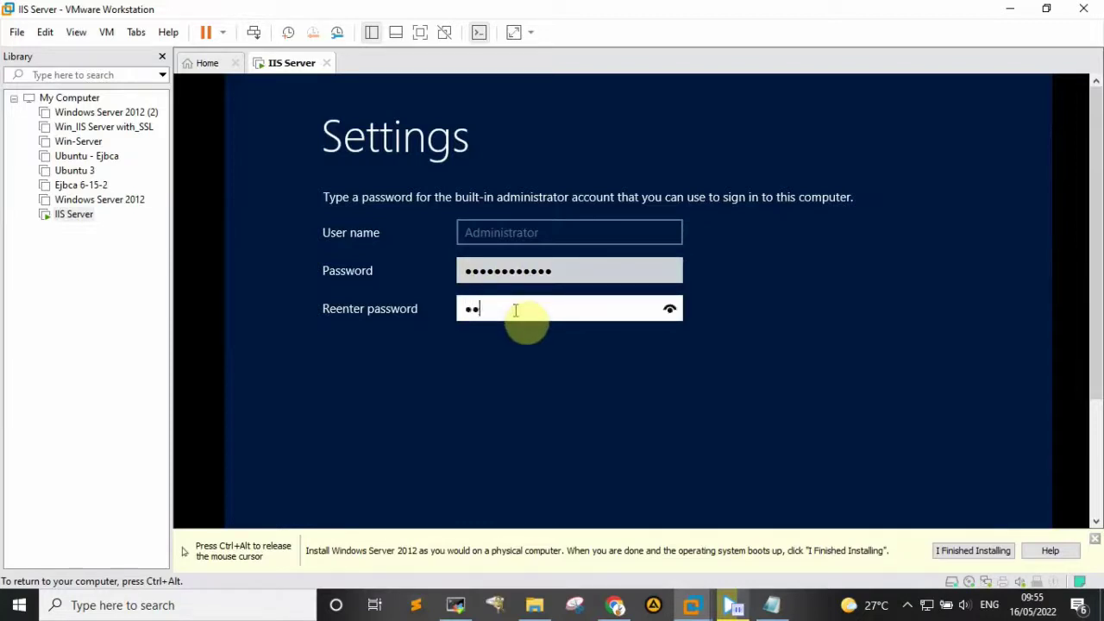
key("Return")
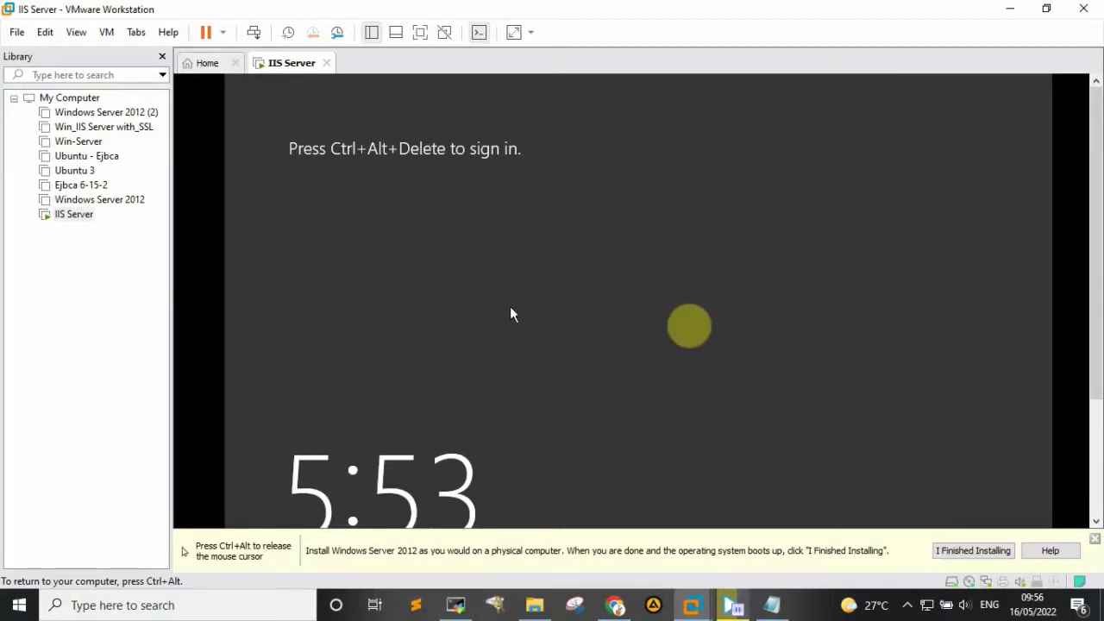
- Send Ctrl+Alt+Del to the guest and submit the Administrator password at the sign-in prompt
key("ctrl+alt")
left_click(107, 39)
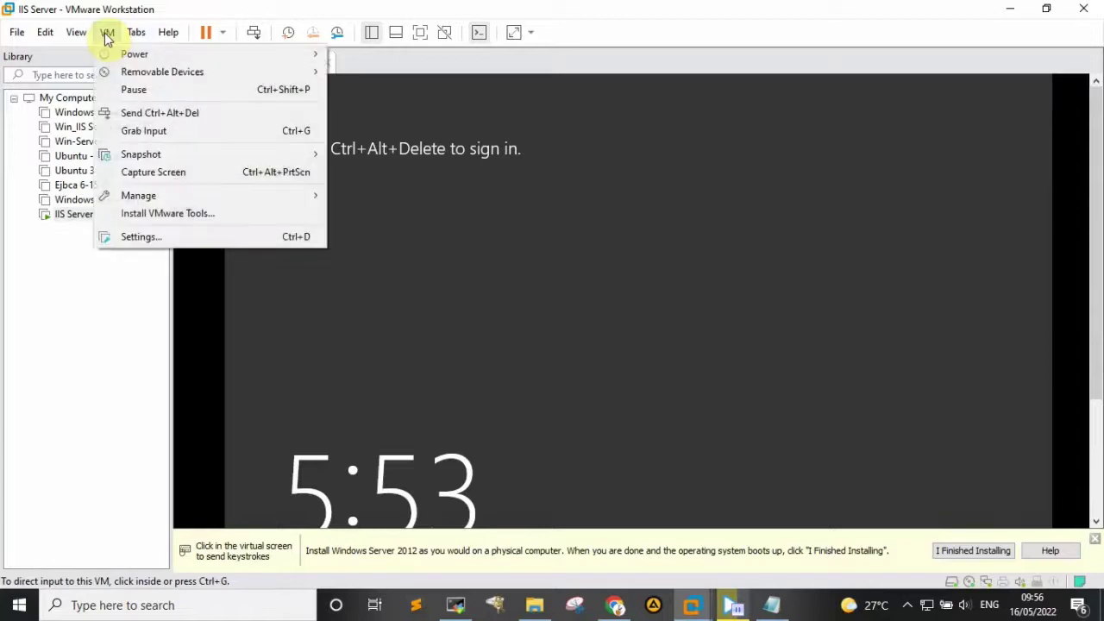
left_click(177, 111)
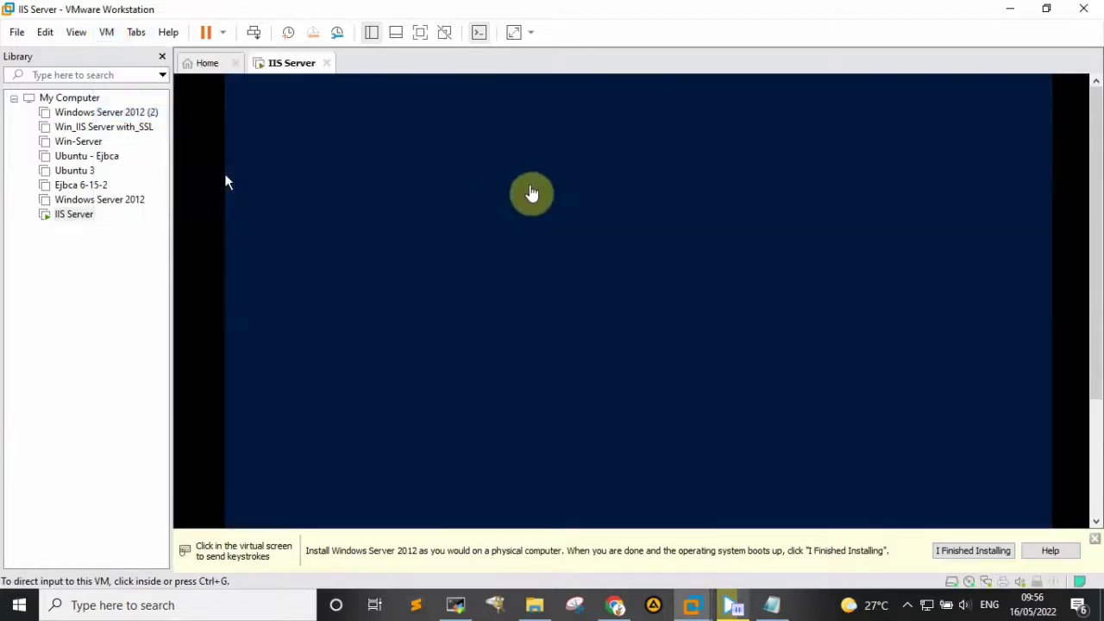
left_click(712, 281)
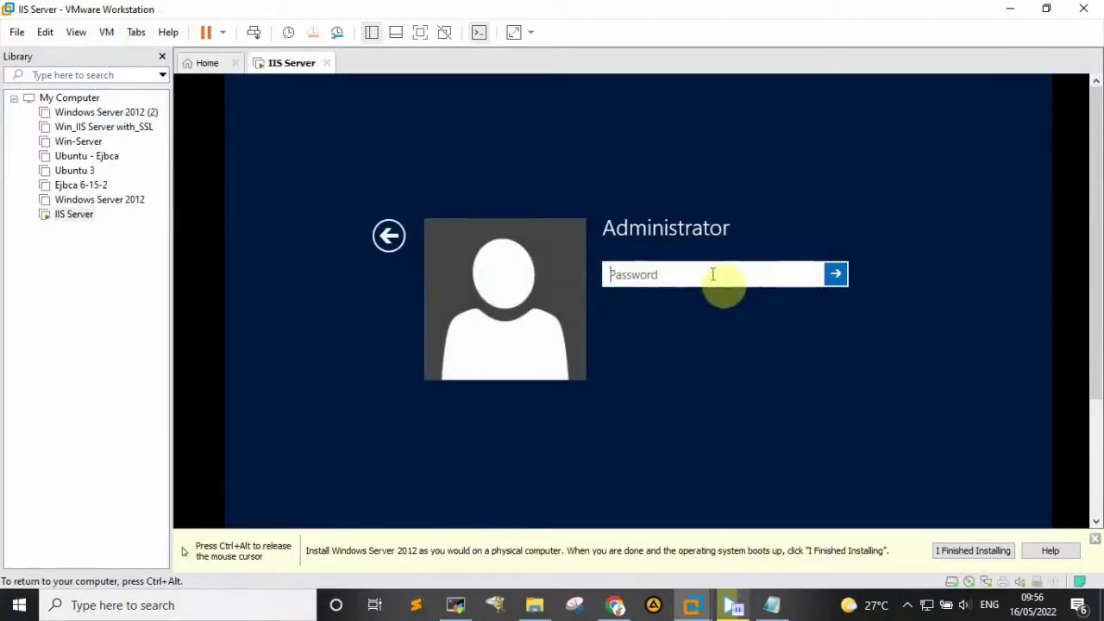
type("******")
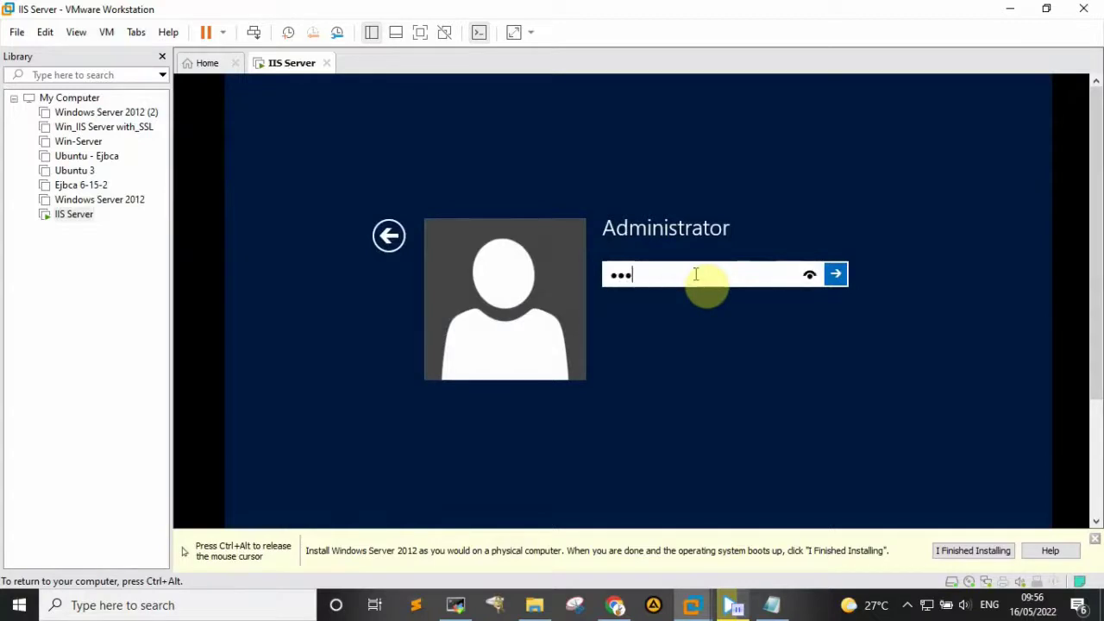
type("*****")
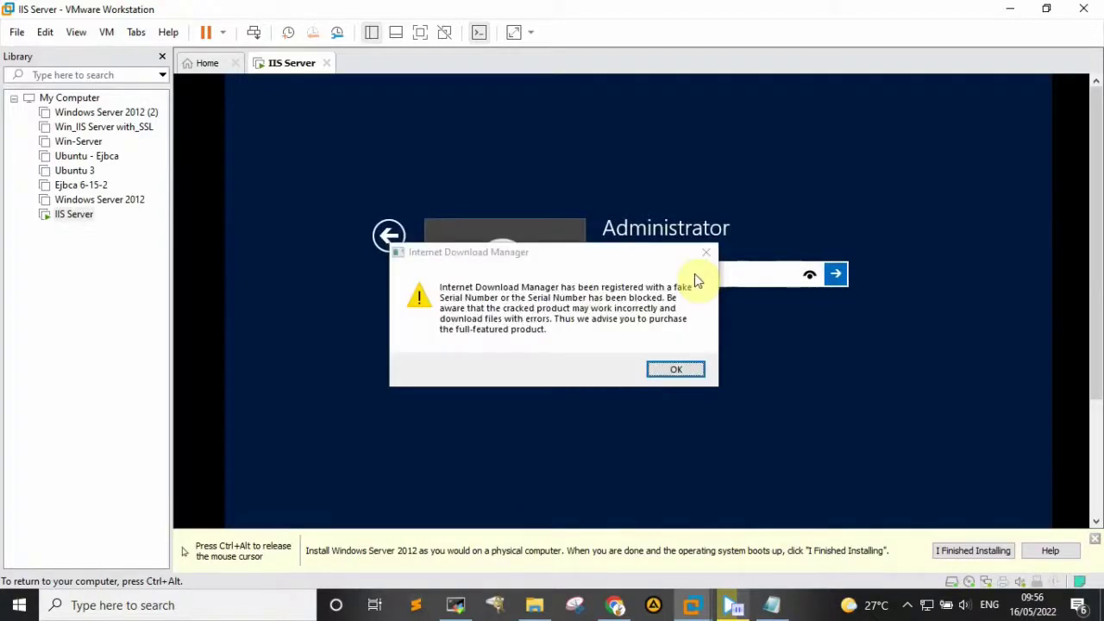
key("Return")
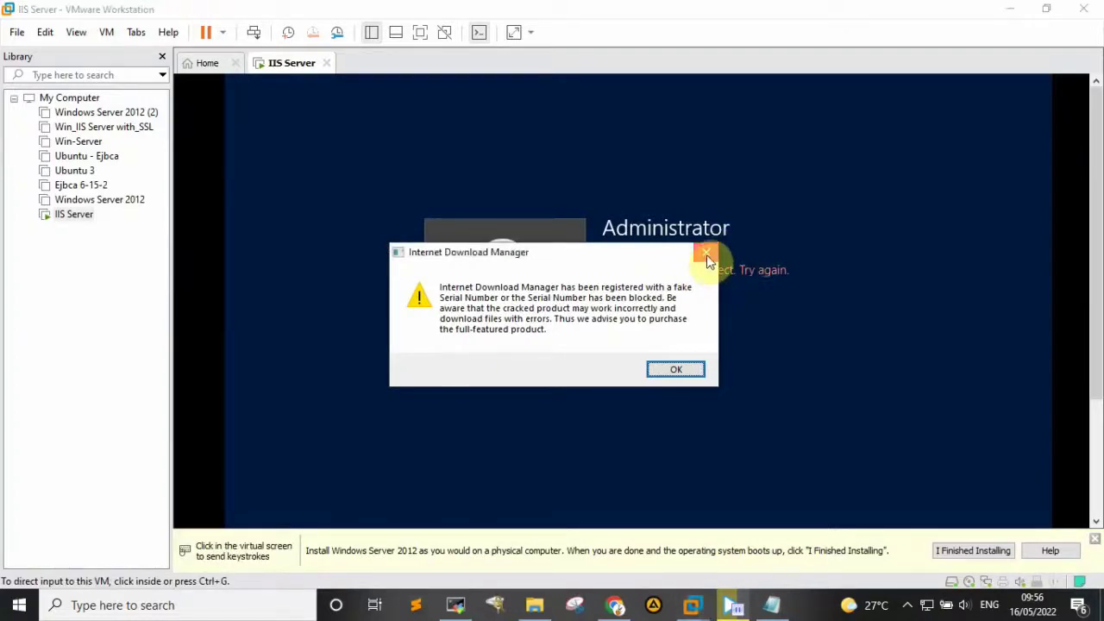
- Dismiss the download manager popup and failed sign-in message, then re-enter the password to sign in
left_click(707, 258)
left_click(641, 300)
left_click(647, 302)
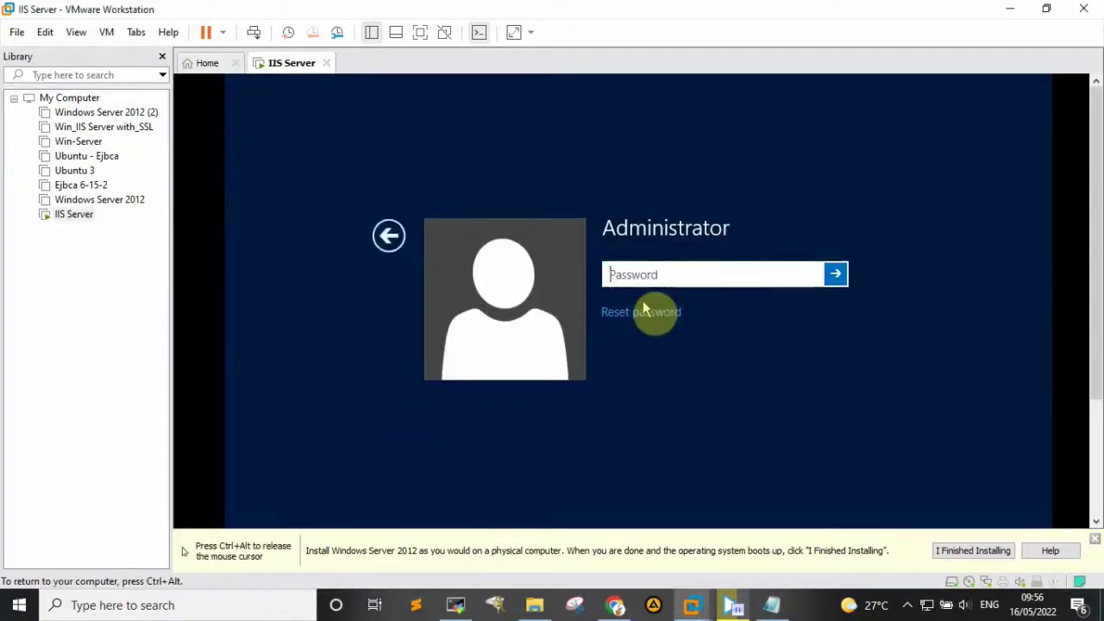
left_click(655, 276)
type("*********")
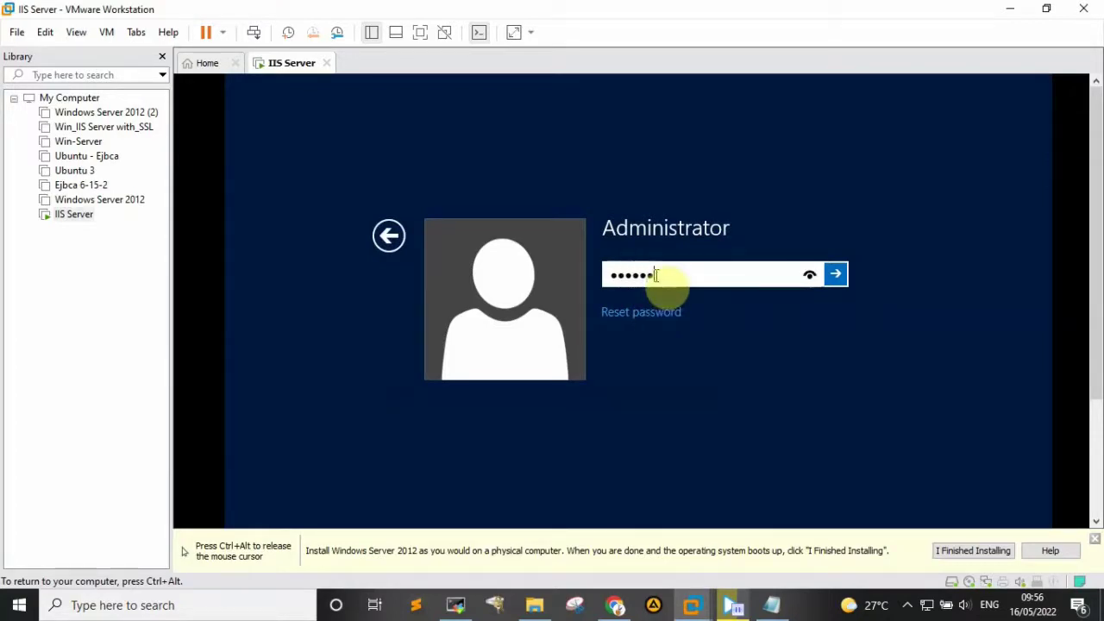
type("***")
key("Return")
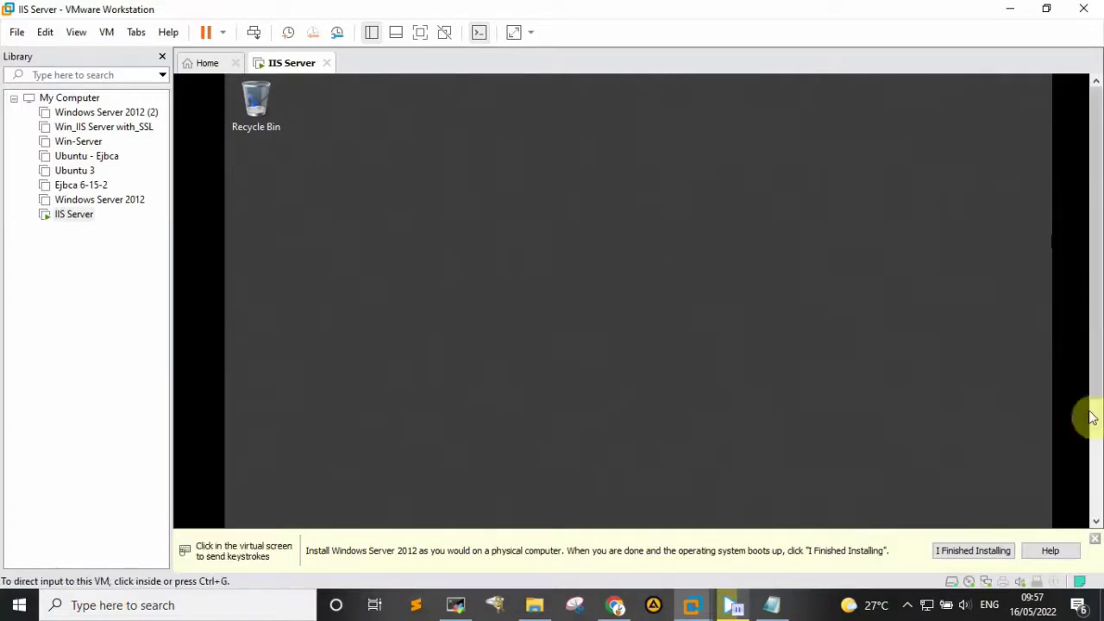
- Give the Windows Server 2012 desktop input focus as Server Manager launches
left_click(379, 256)
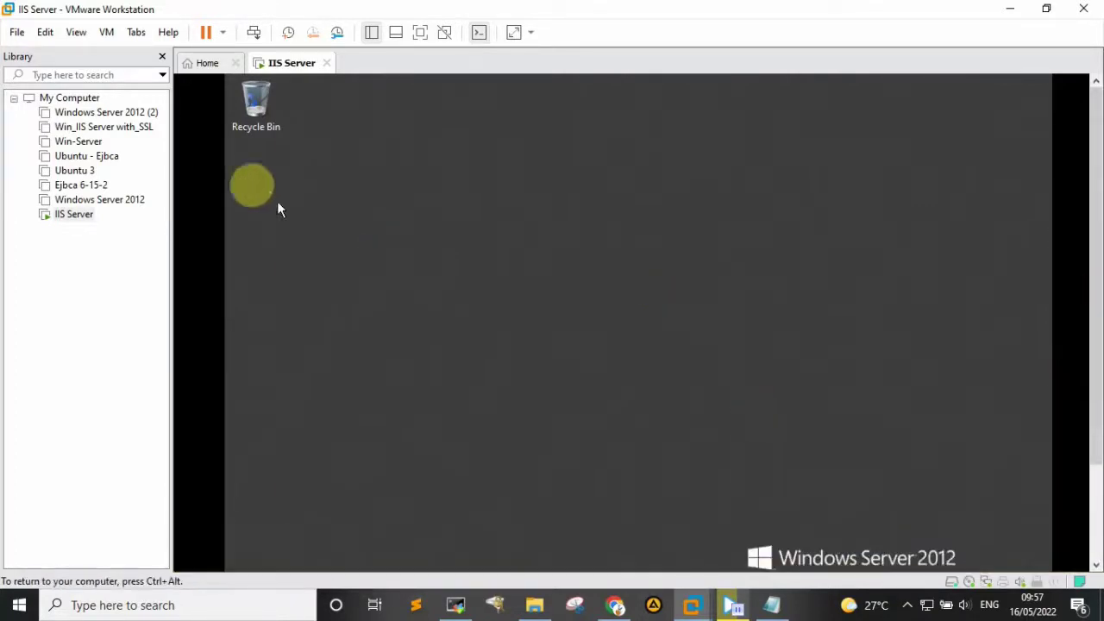